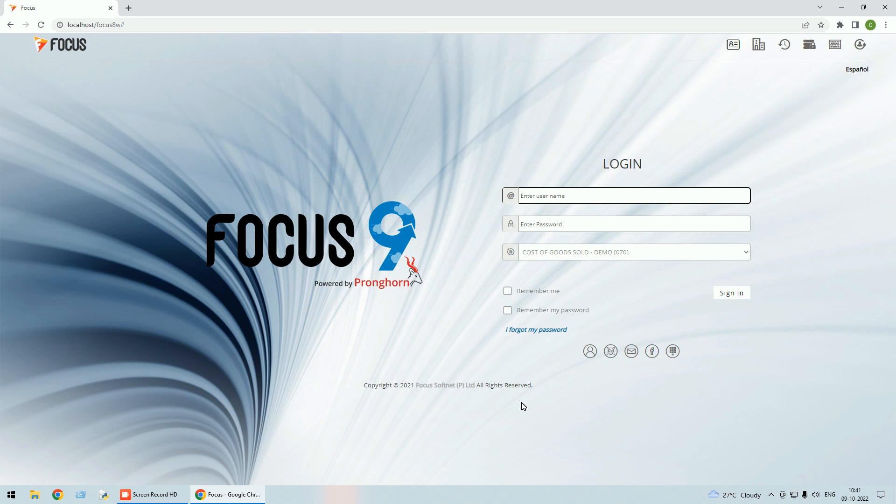
# Sign in to the COST OF GOODS SOLD - DEMO company with the user name and account password.
pyautogui.write('su')
pyautogui.press('Tab')
pyautogui.write('s')
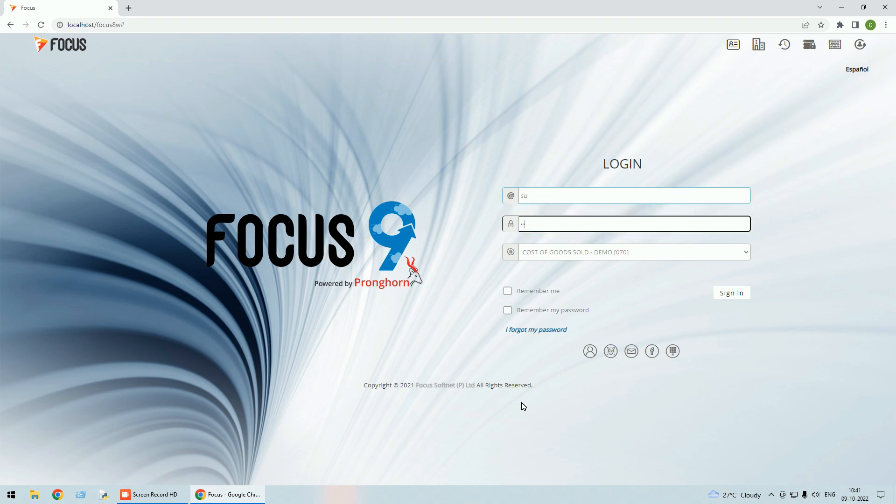
pyautogui.press('Return')
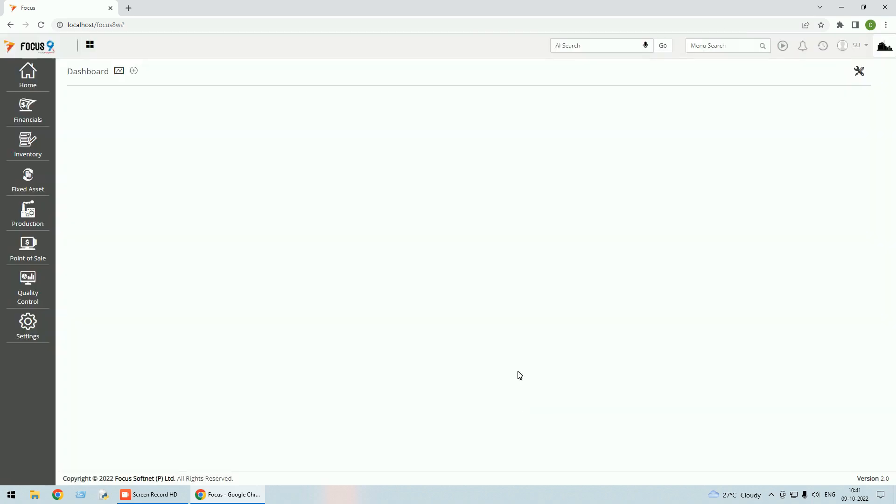
# Open the Configure Transactions settings and review the default tag choices for Accounting, keeping the blank option.
pyautogui.click(33, 332)
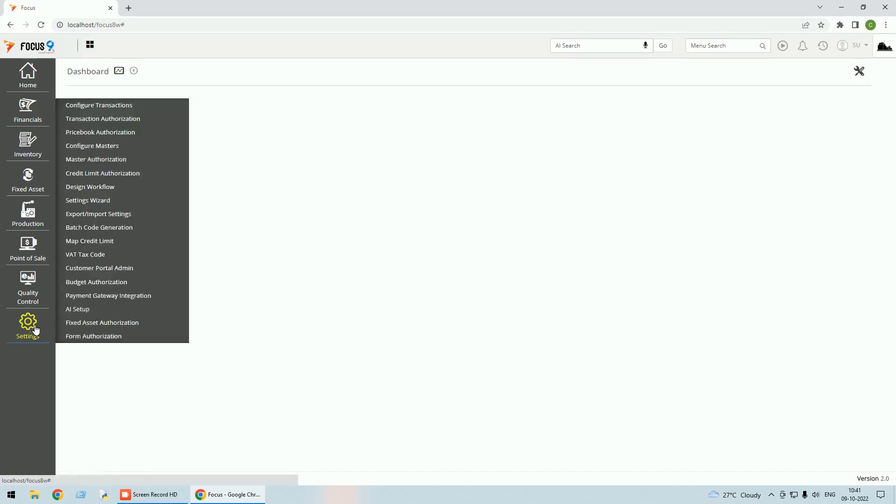
pyautogui.click(112, 107)
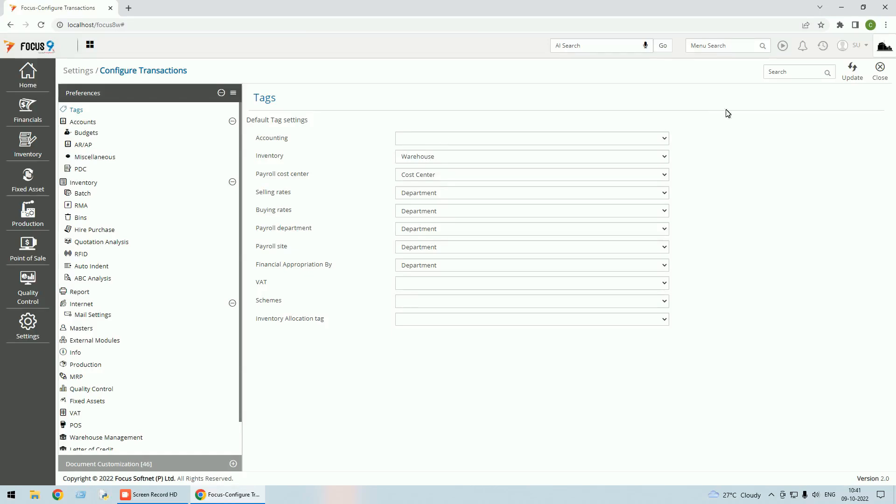
pyautogui.click(665, 140)
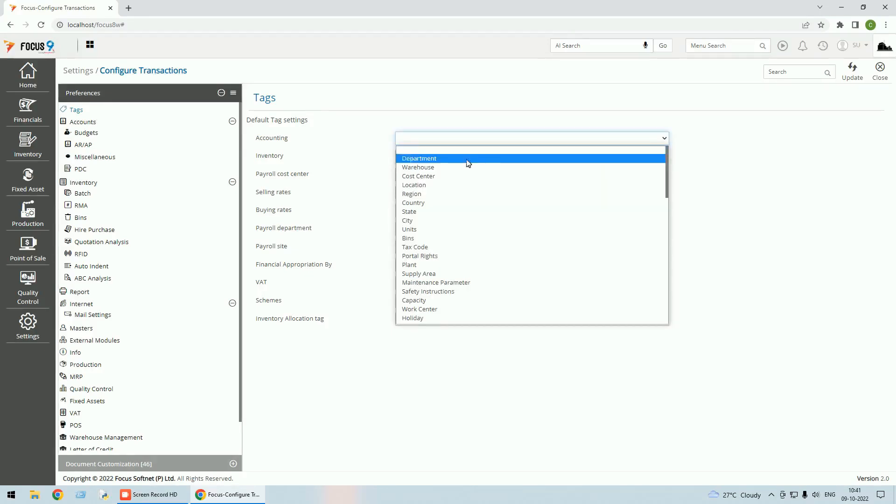
pyautogui.click(440, 153)
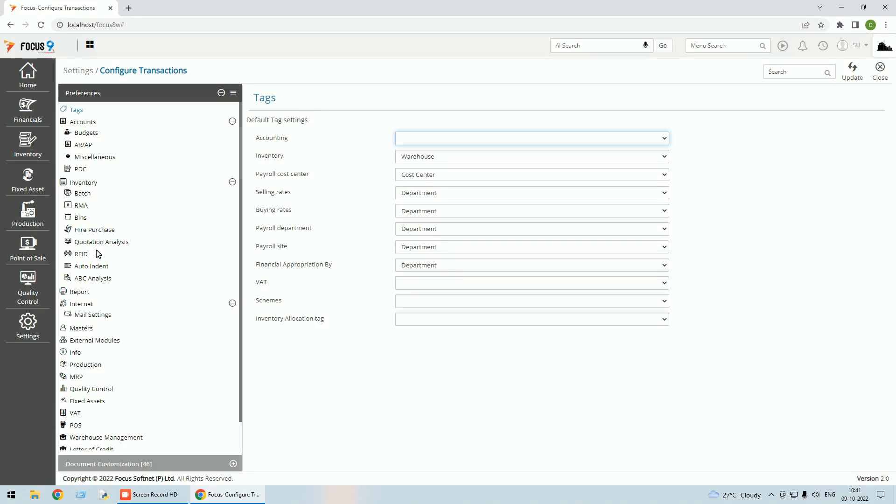
# Enable Integrate Inventory With Accounts under COGS in the Inventory preferences, save the changes and close the settings.
pyautogui.click(82, 186)
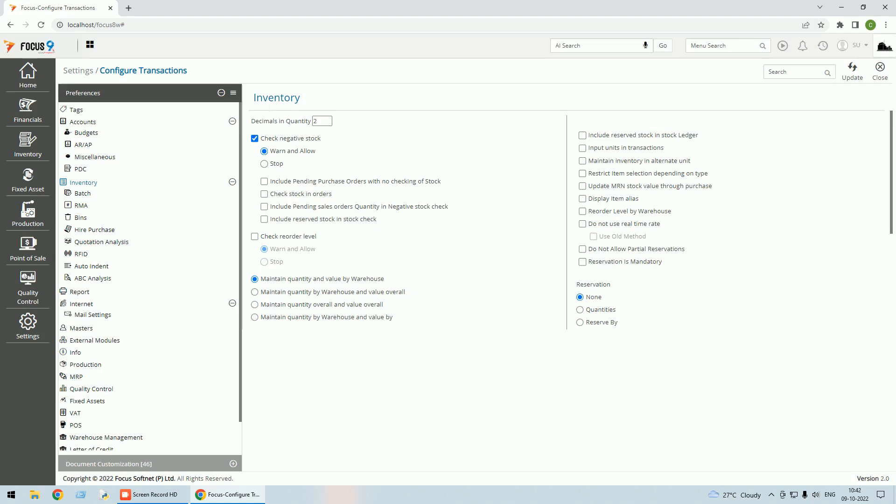
pyautogui.scroll(-2, 474, 171)
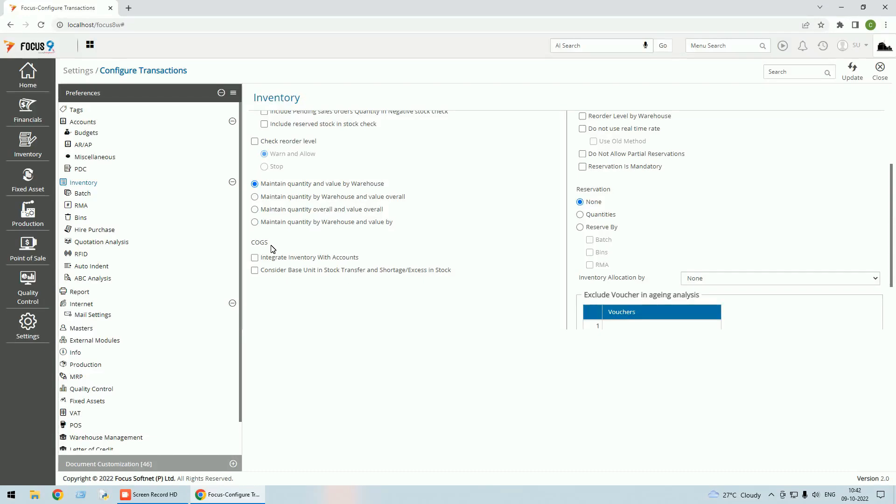
pyautogui.click(255, 259)
pyautogui.click(860, 78)
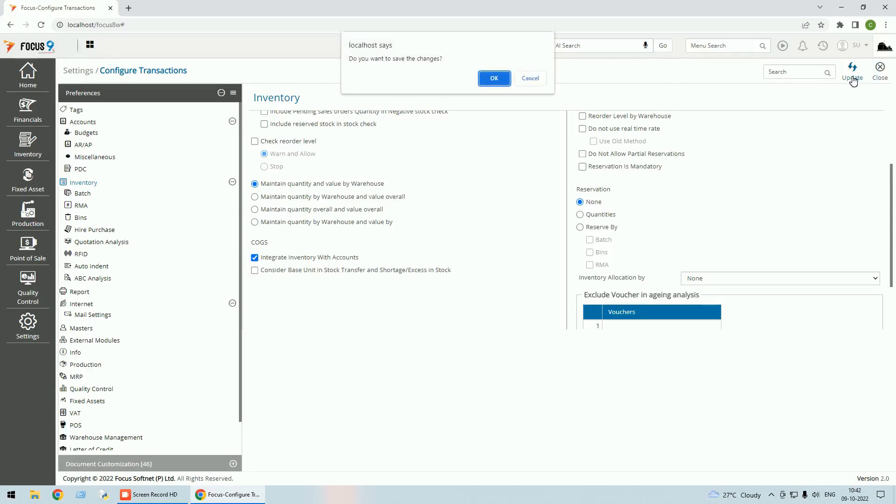
pyautogui.click(487, 80)
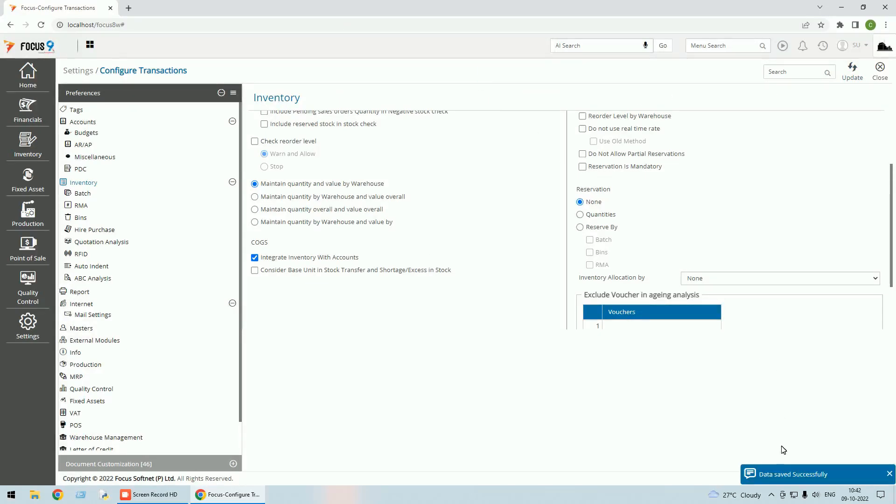
pyautogui.click(883, 79)
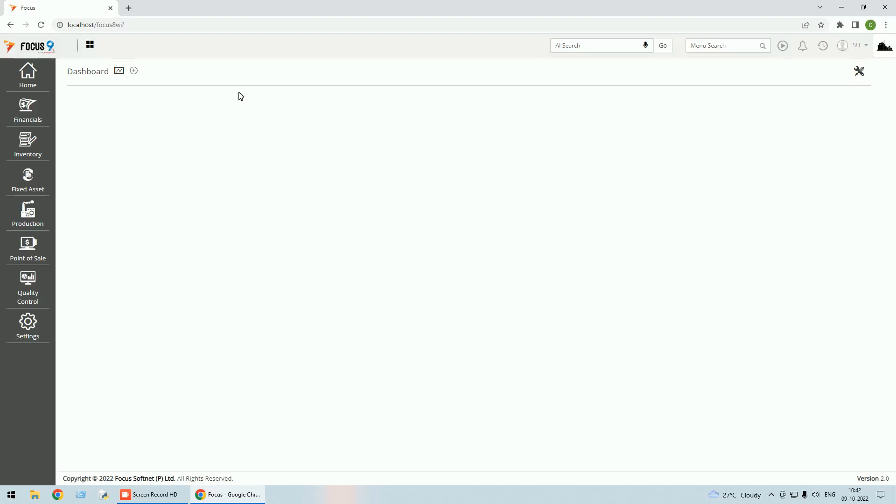
# Examine the sales accounts in the REVENUE > SALES group of the Account master, and close the master.
pyautogui.click(27, 78)
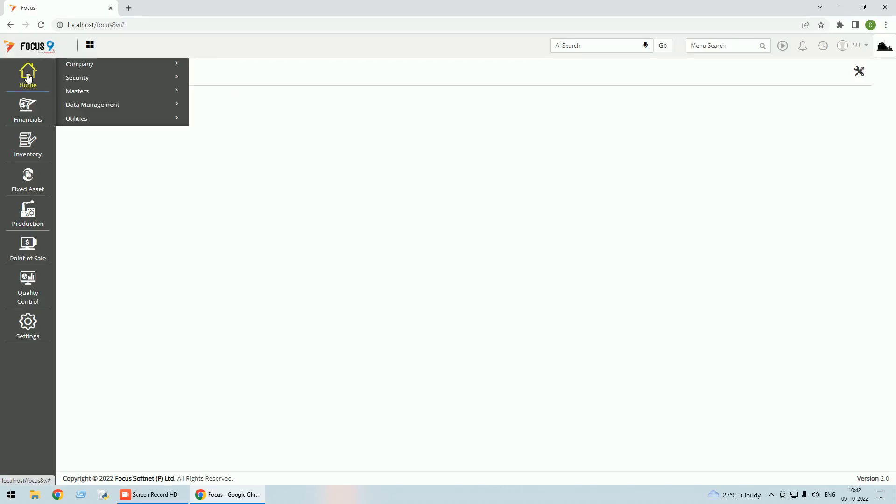
pyautogui.click(90, 94)
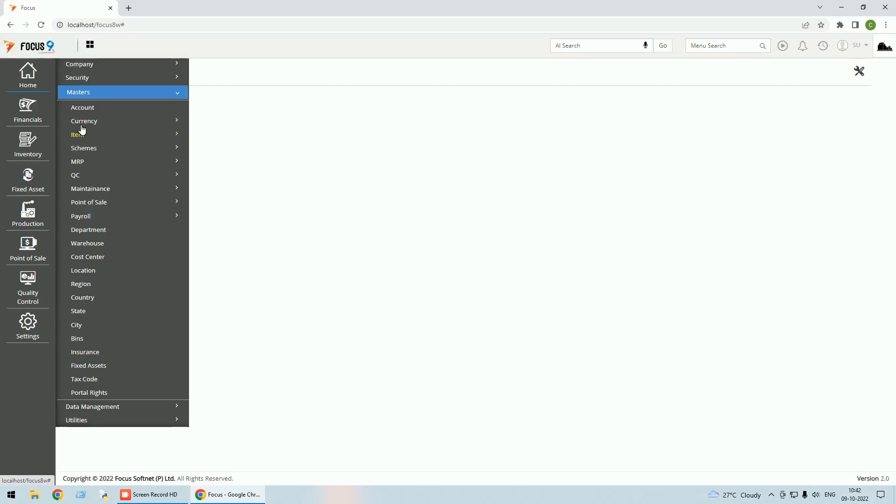
pyautogui.click(92, 112)
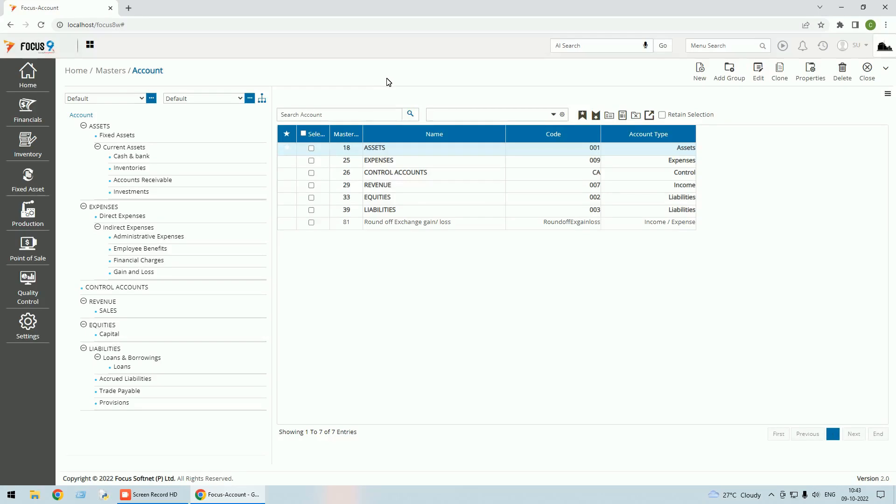
pyautogui.click(388, 188)
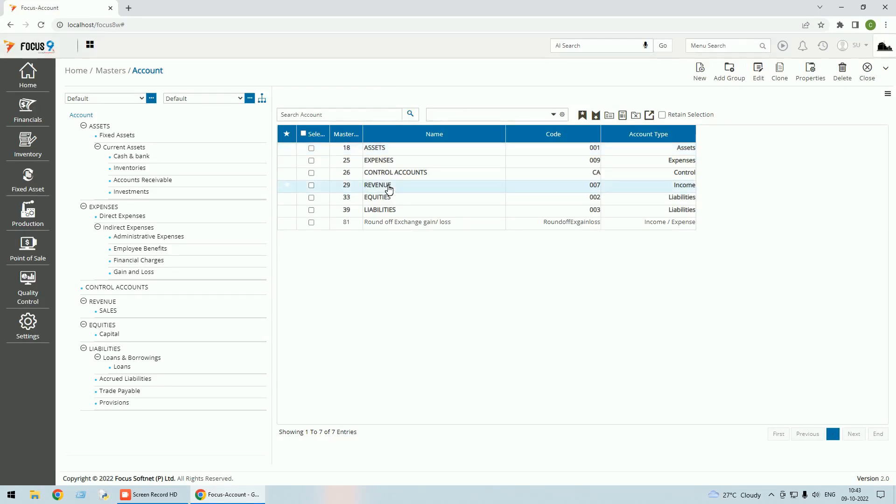
pyautogui.doubleClick(389, 188)
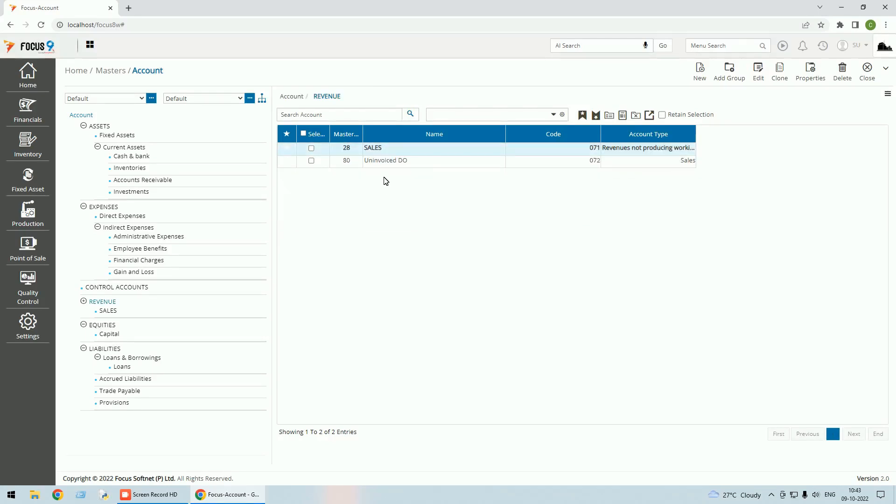
pyautogui.doubleClick(374, 148)
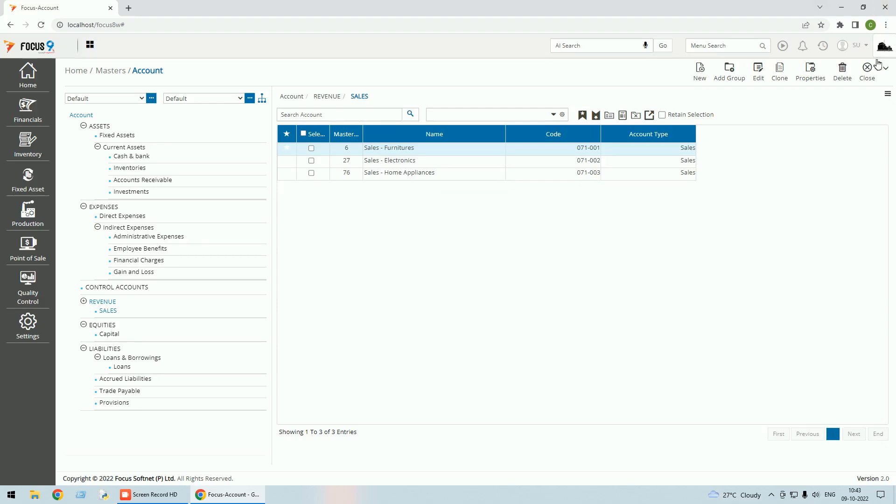
pyautogui.click(868, 79)
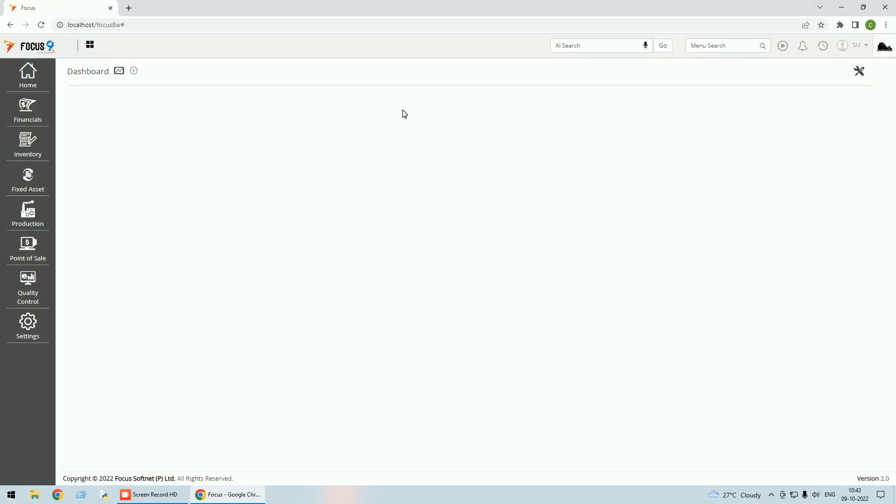
# Examine the Cost of goods sold - Furniture account's details under EXPENSES > Direct Expenses in the Account master, and close the record.
pyautogui.click(34, 79)
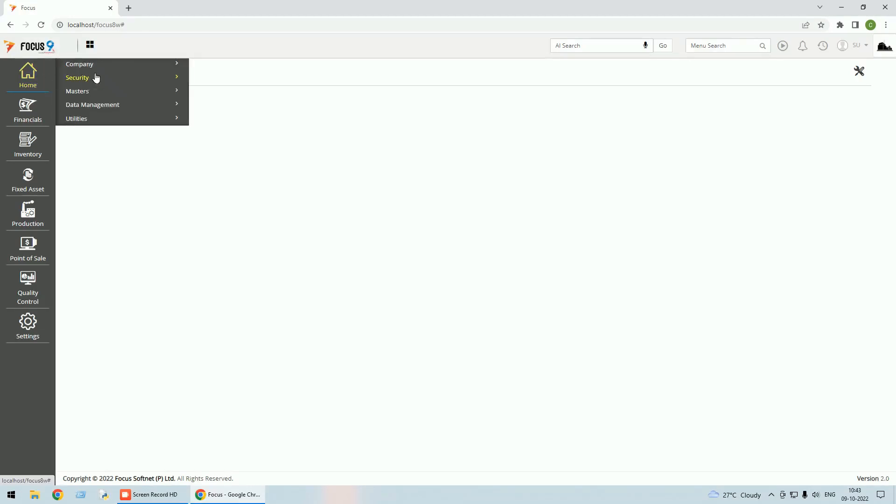
pyautogui.click(90, 93)
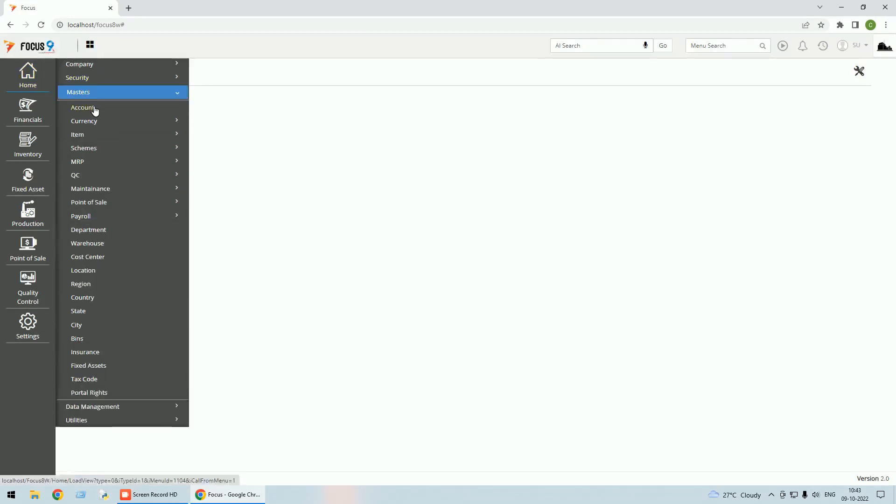
pyautogui.click(92, 109)
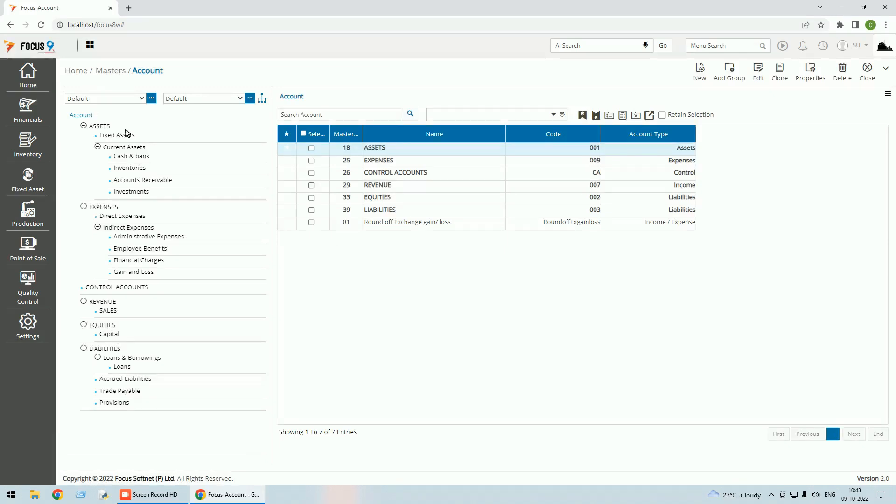
pyautogui.doubleClick(388, 161)
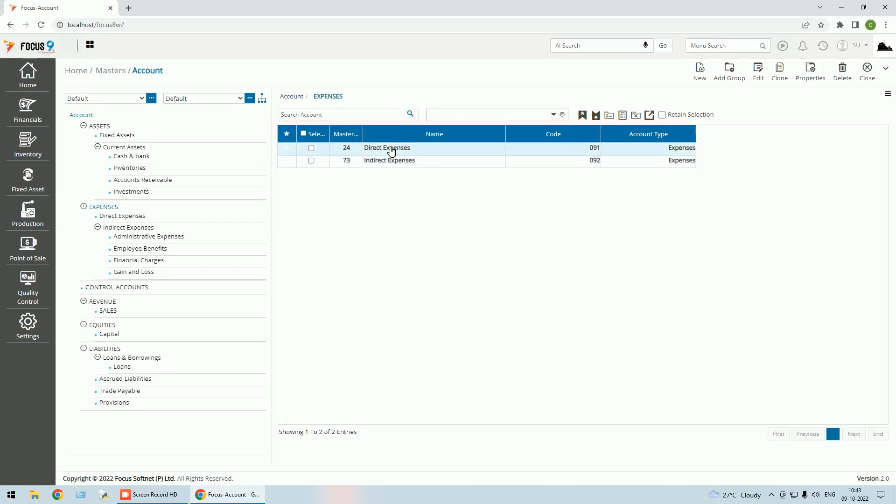
pyautogui.doubleClick(387, 148)
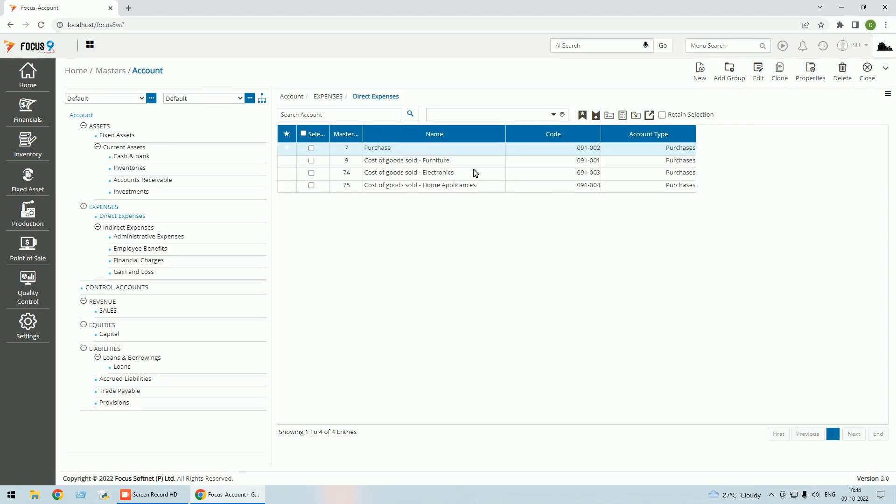
pyautogui.click(437, 160)
pyautogui.click(759, 78)
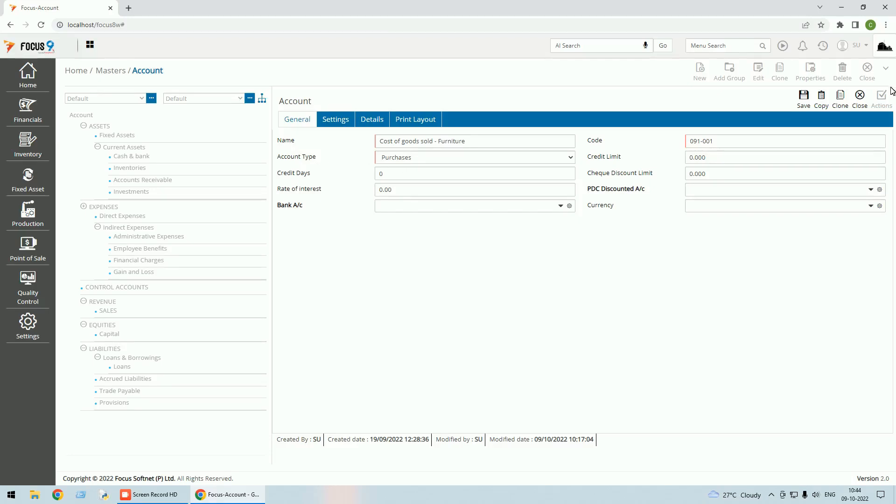
pyautogui.click(860, 102)
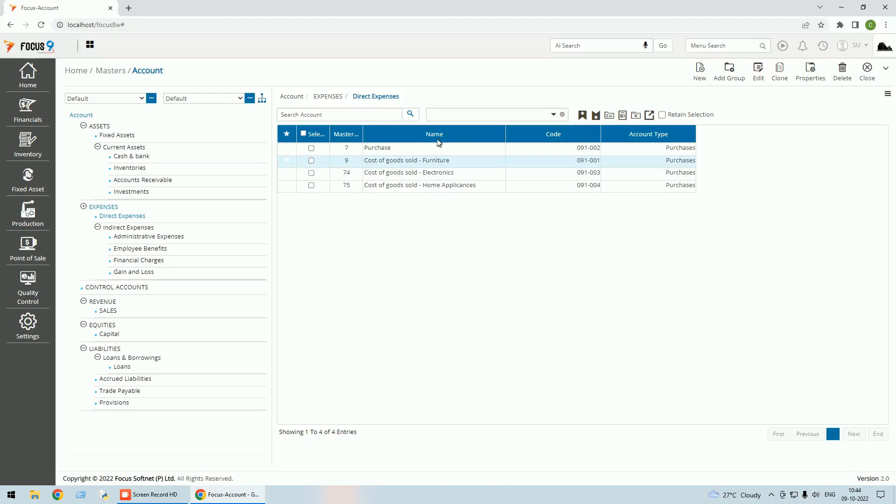
# Examine the accounts in the Inventories group under ASSETS > Current Assets.
pyautogui.click(103, 125)
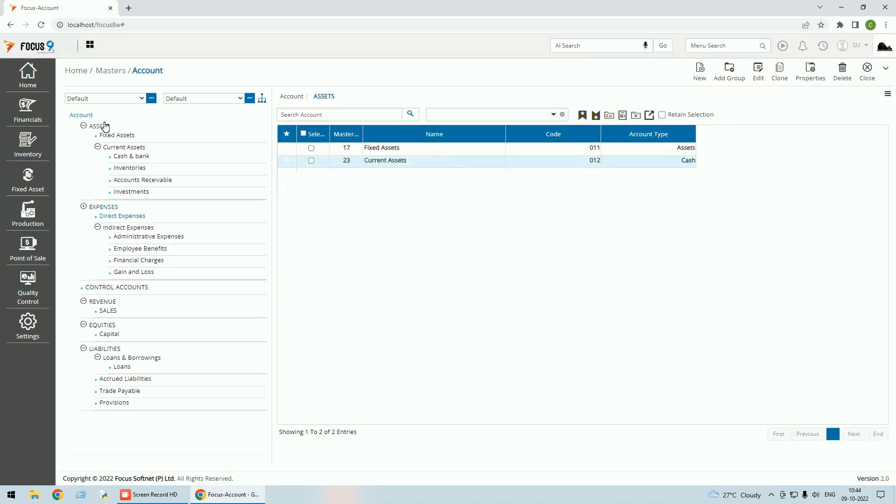
pyautogui.doubleClick(404, 161)
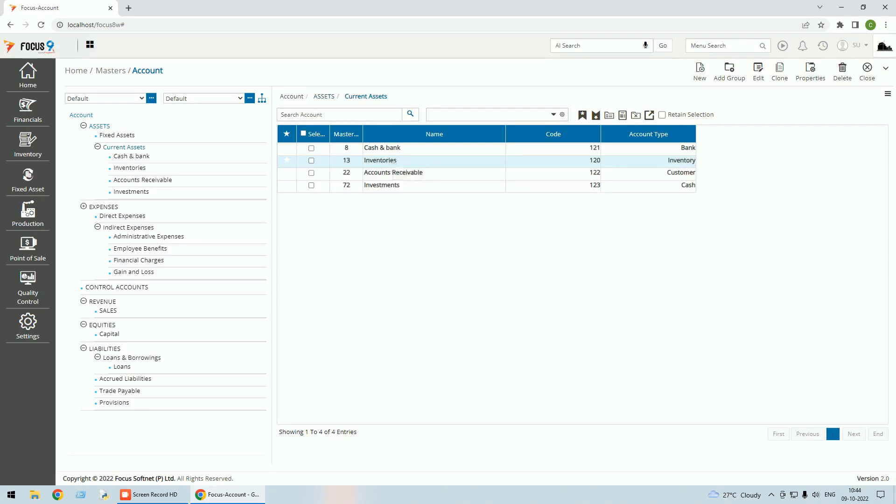
pyautogui.doubleClick(394, 161)
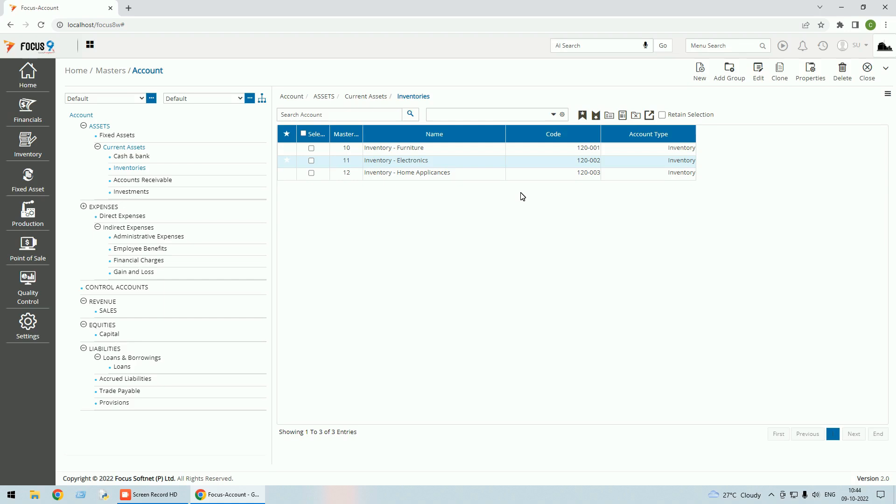
# Check the Inventory - Furniture account's type choices, keeping Inventory, and close the record and the Account master without saving.
pyautogui.click(443, 148)
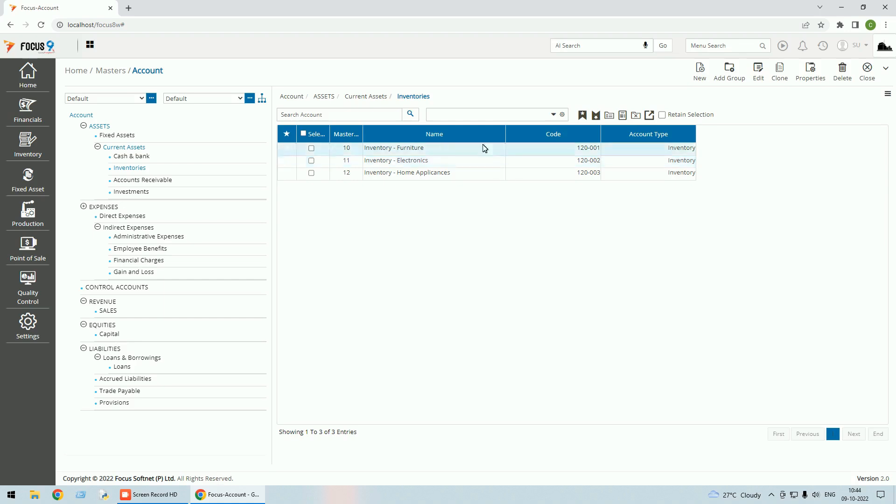
pyautogui.click(759, 74)
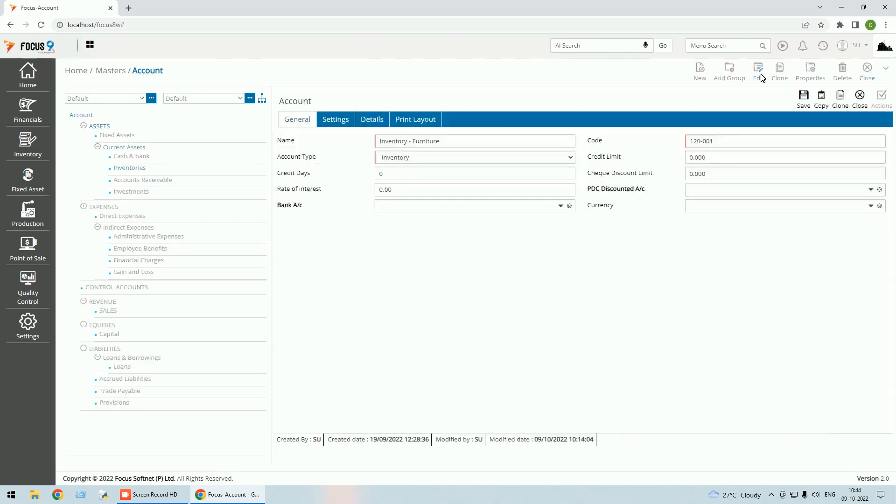
pyautogui.click(570, 159)
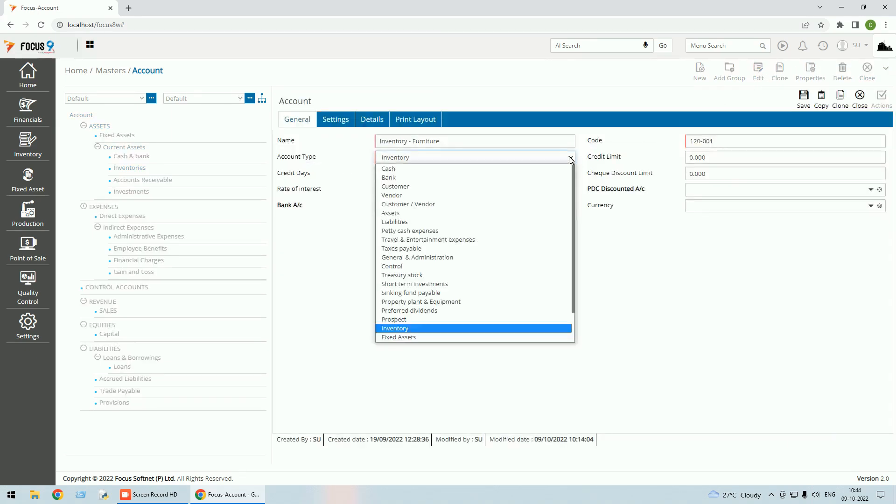
pyautogui.click(439, 328)
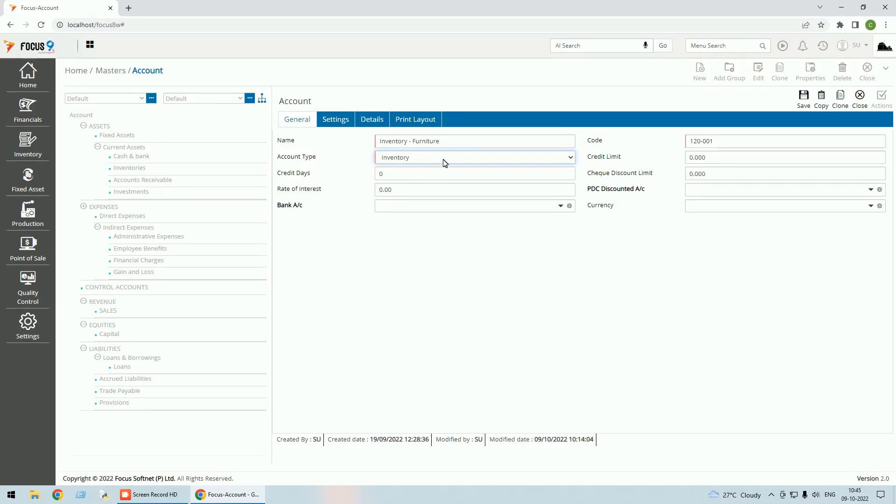
pyautogui.click(860, 101)
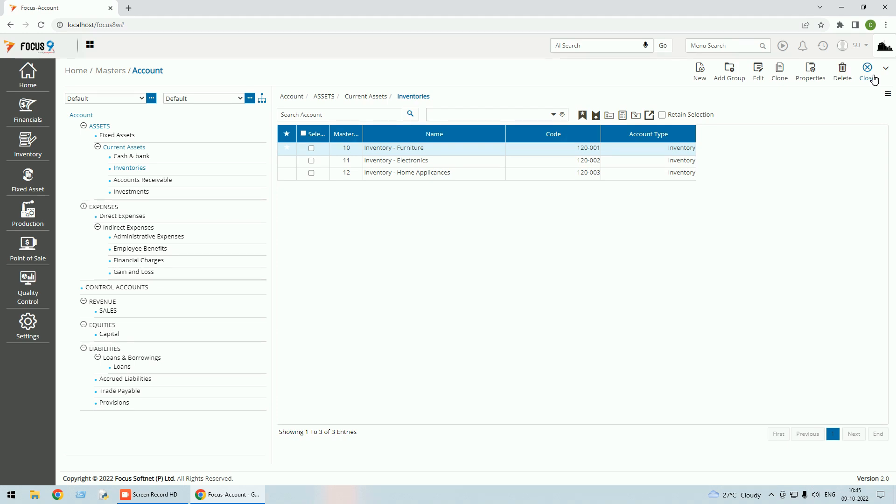
pyautogui.click(873, 79)
# Examine the accounts in the Trade Payable group under LIABILITIES in the Account master, and close the master.
pyautogui.click(25, 84)
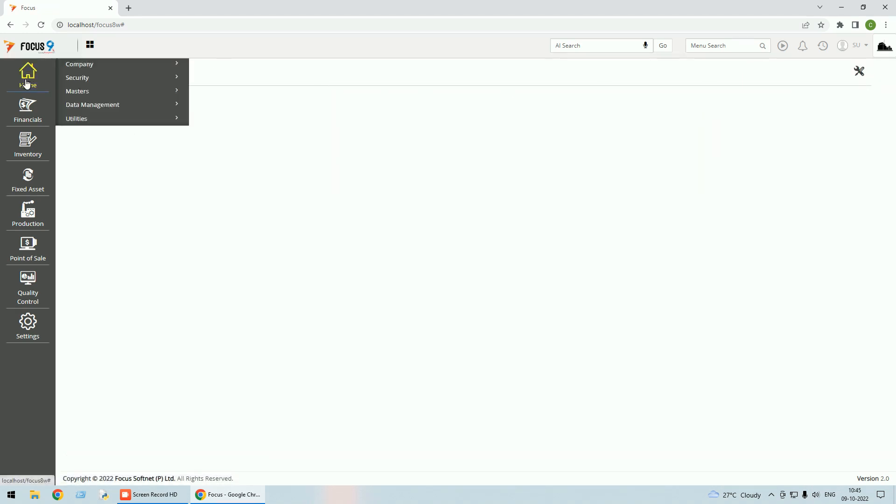
pyautogui.click(91, 95)
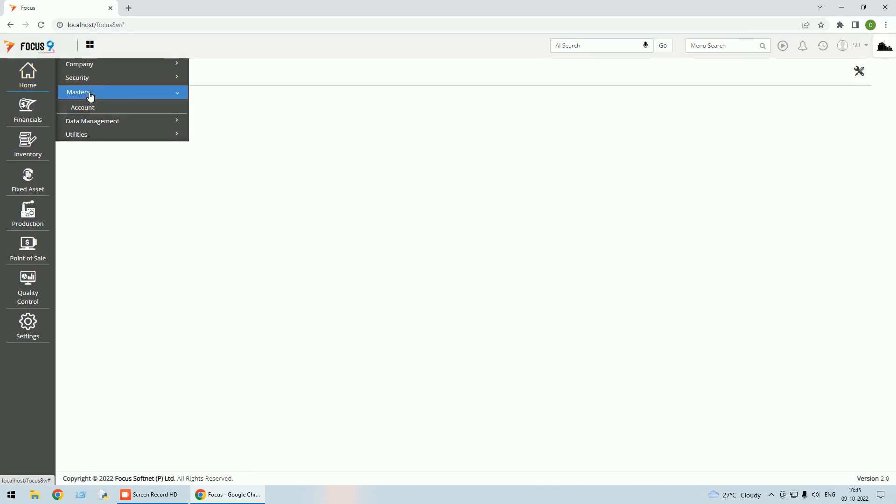
pyautogui.click(89, 108)
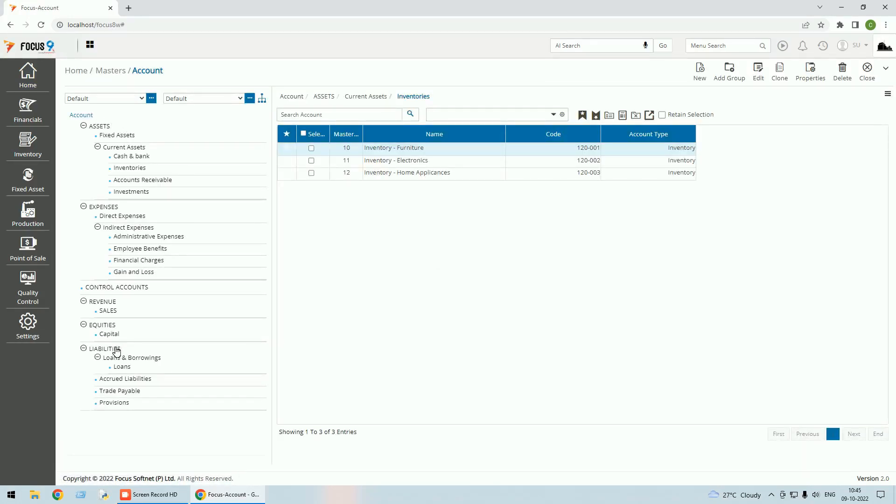
pyautogui.click(125, 392)
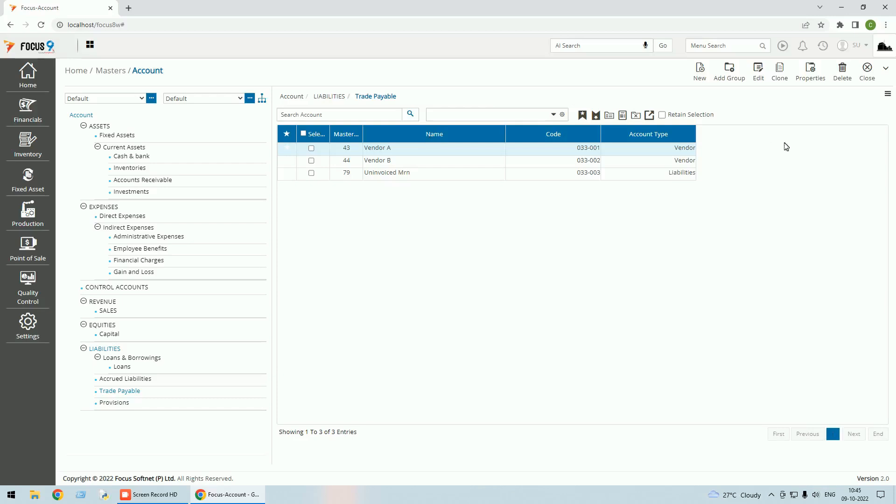
pyautogui.click(869, 70)
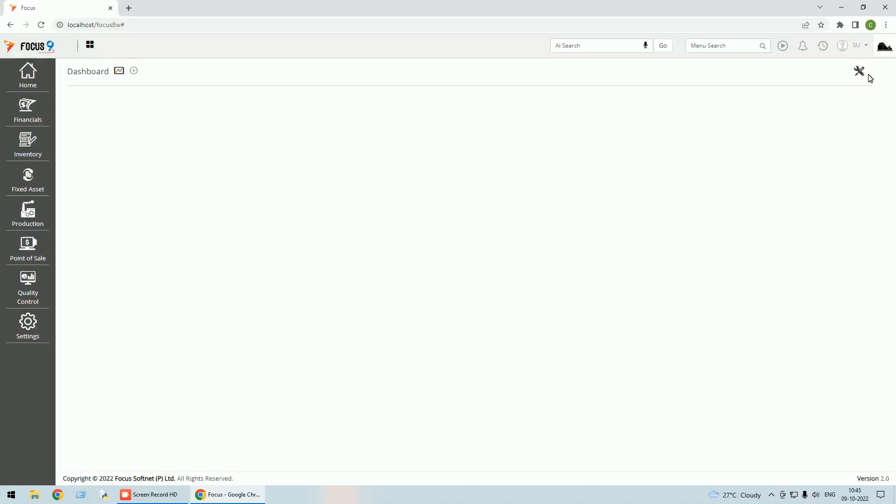
# Search the menu for "purchase", open Purchases Vouchers, and open that document's settings.
pyautogui.click(722, 47)
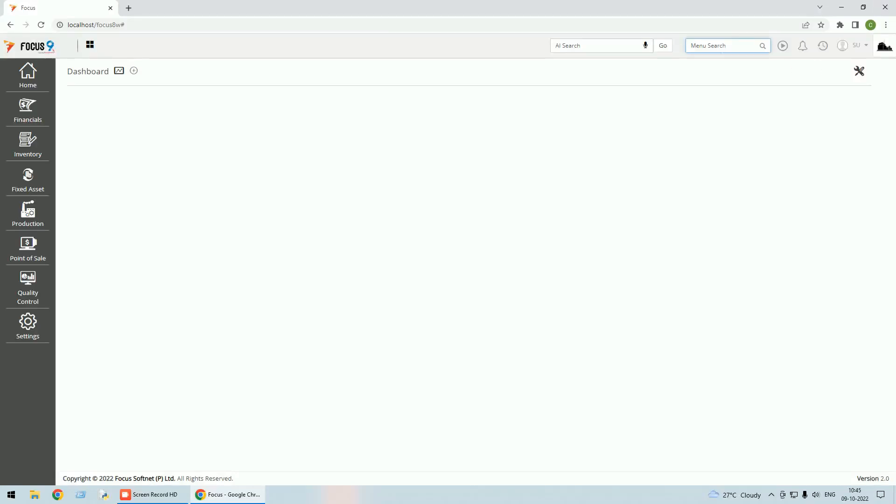
pyautogui.write('pu')
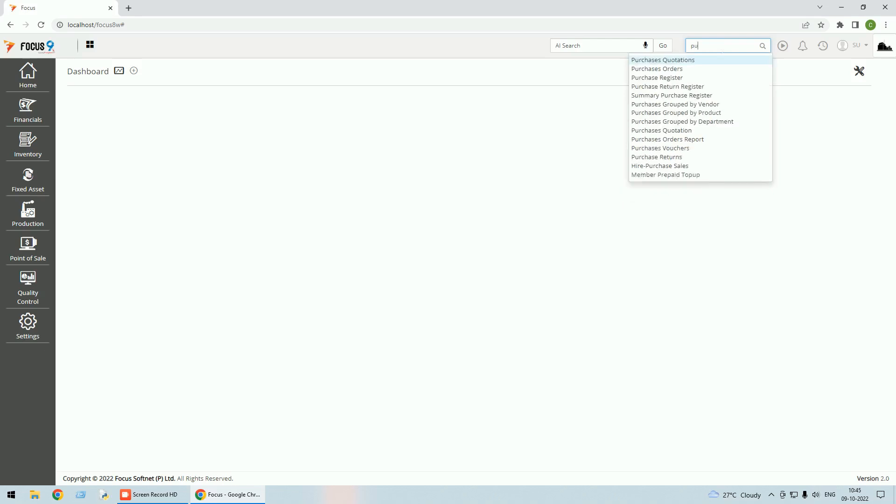
pyautogui.write('rchase')
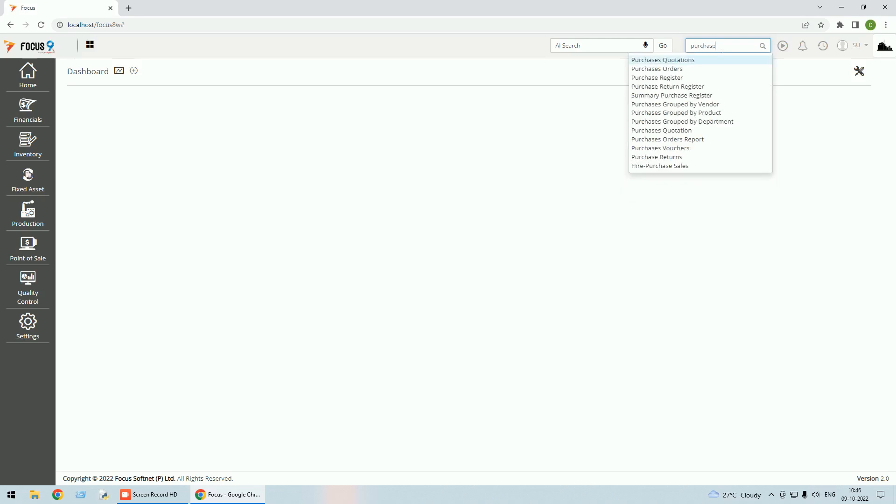
pyautogui.click(666, 148)
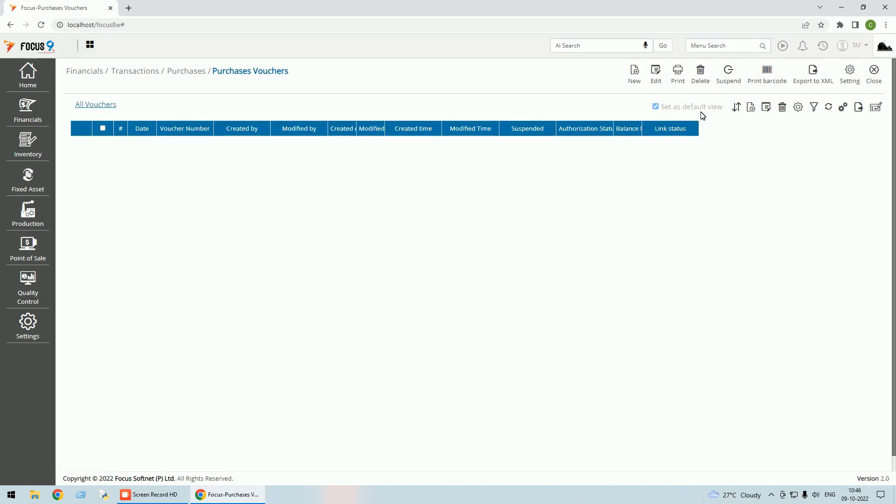
pyautogui.click(851, 81)
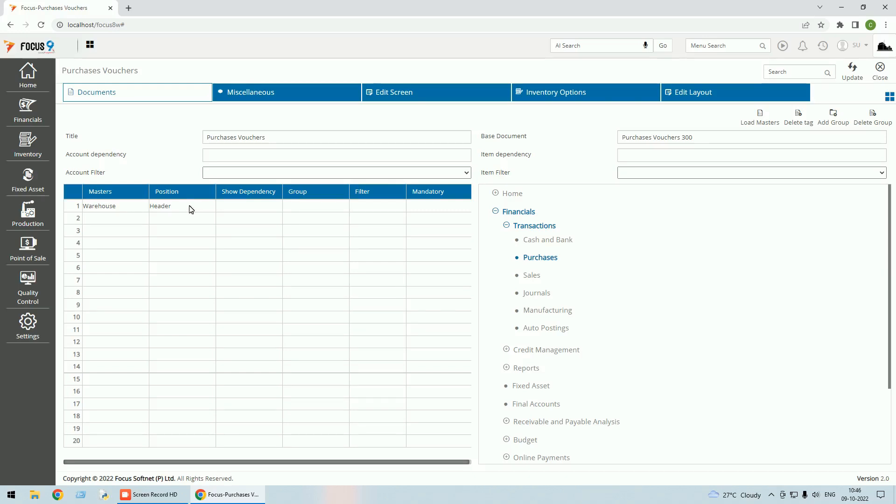
# Enable Select Account in every line and Do not restrict account-1 type and account-2 type in the Miscellaneous settings, and update and close them.
pyautogui.click(254, 95)
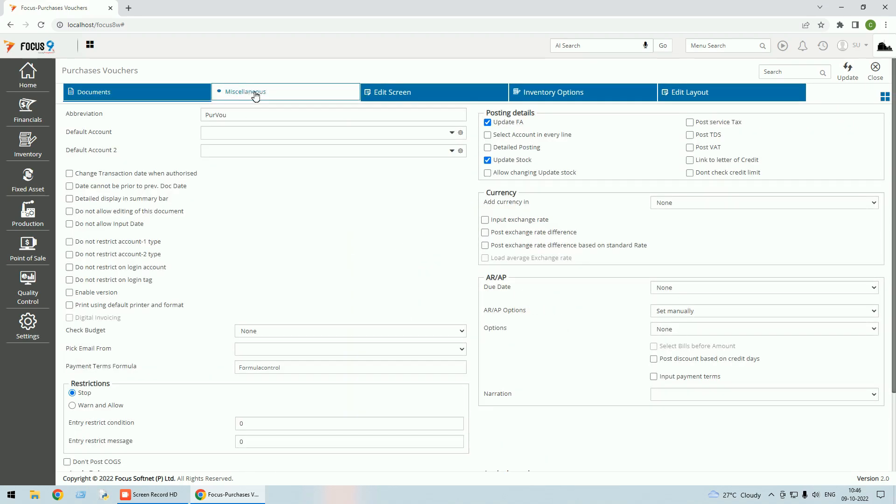
pyautogui.click(489, 135)
pyautogui.click(70, 242)
pyautogui.click(70, 255)
pyautogui.click(848, 75)
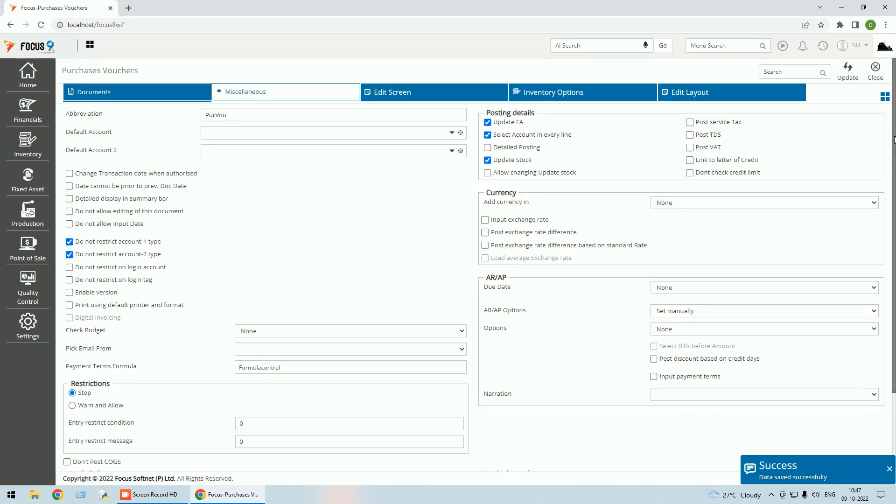
pyautogui.click(877, 78)
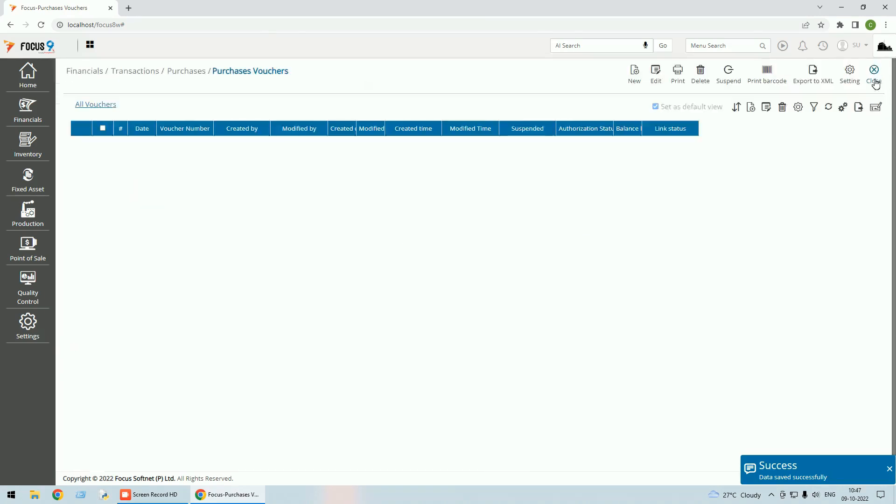
# Start a new purchase voucher with vendor account Vendor A and warehouse Main WH, leaving the narration blank.
pyautogui.click(636, 76)
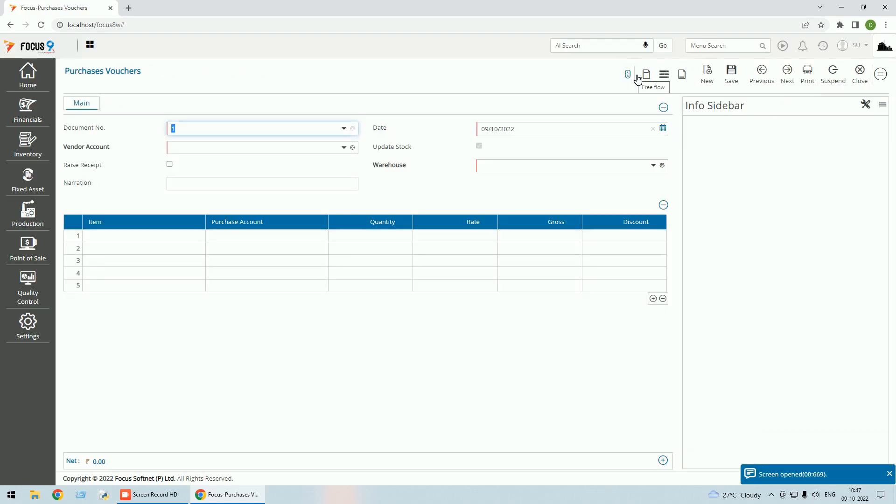
pyautogui.press('Tab')
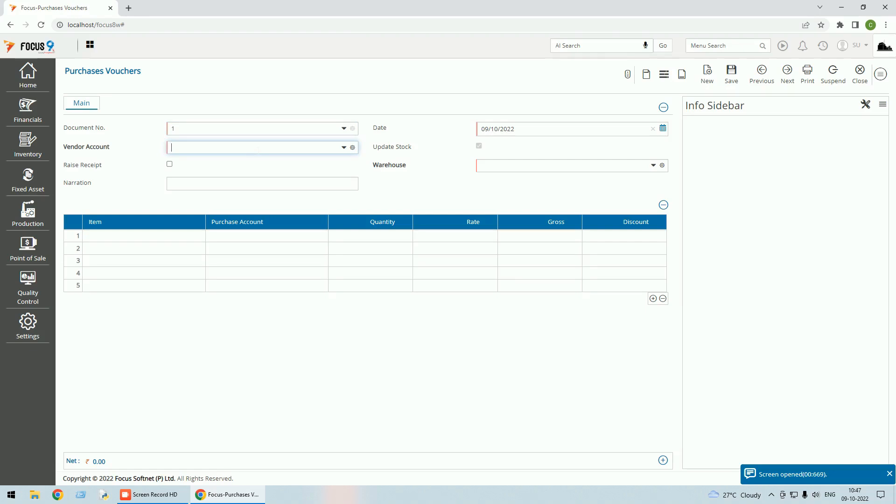
pyautogui.write('ven')
pyautogui.press('Return')
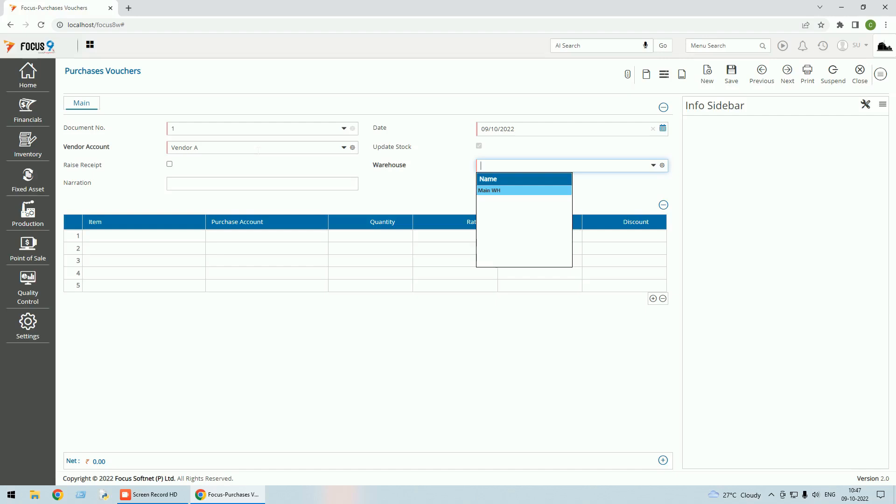
pyautogui.press('Return')
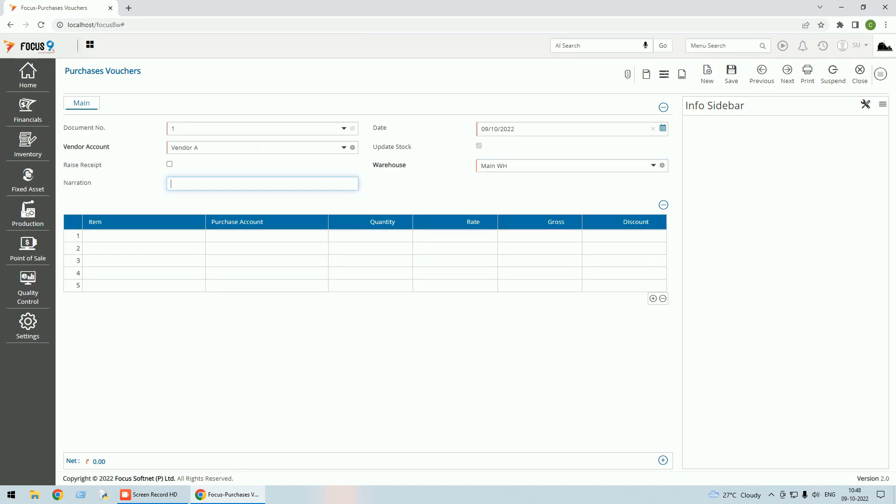
pyautogui.press('Return')
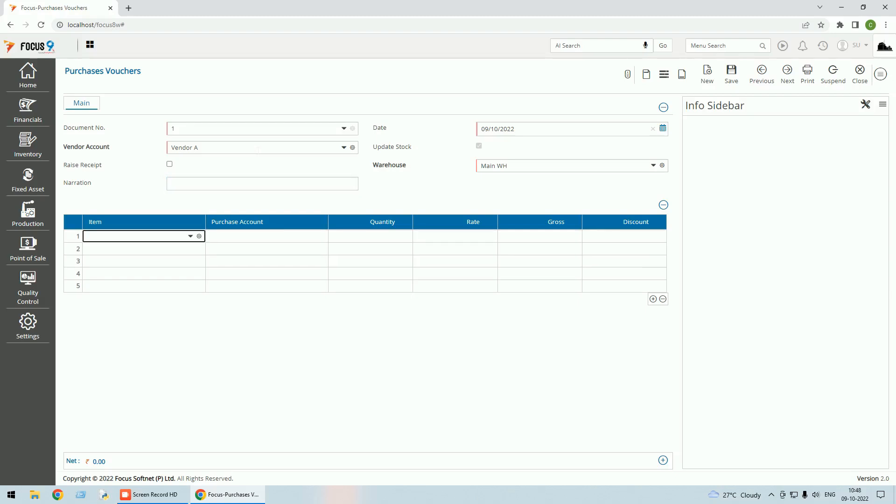
# Enter Neelkamal Chair NC01 in the first line to check its purchase account, and close Purchases Vouchers, discarding the voucher.
pyautogui.press('Down')
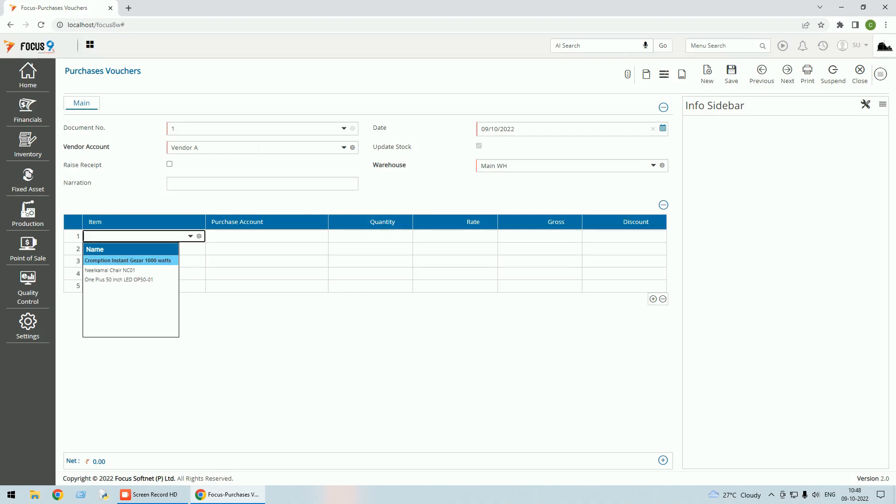
pyautogui.press('Down')
pyautogui.press('Return')
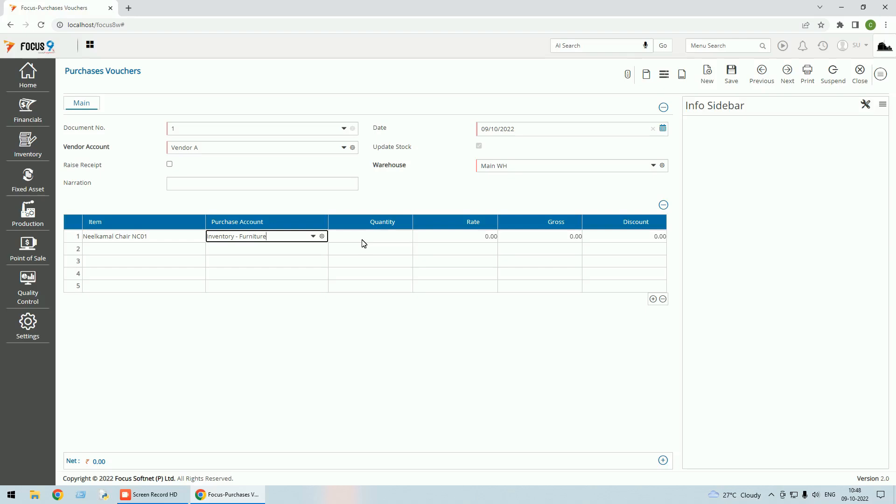
pyautogui.click(864, 80)
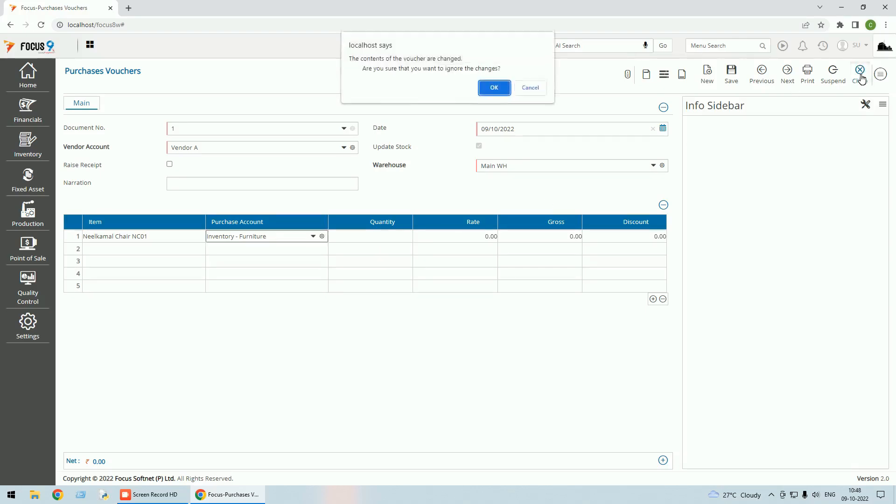
pyautogui.click(494, 88)
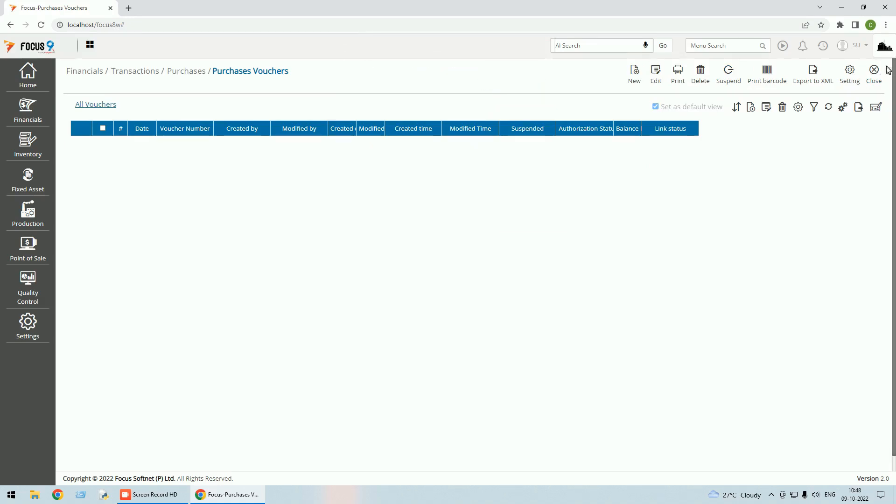
pyautogui.click(875, 75)
# Open the Neelkamal Chair NC01 item in the Item master, review its units and the accounts in Other Details, and save the record.
pyautogui.click(29, 79)
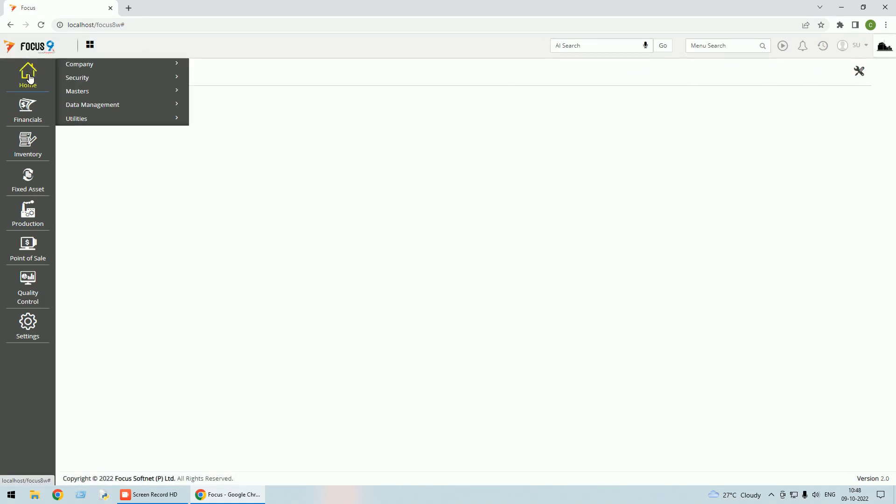
pyautogui.click(89, 93)
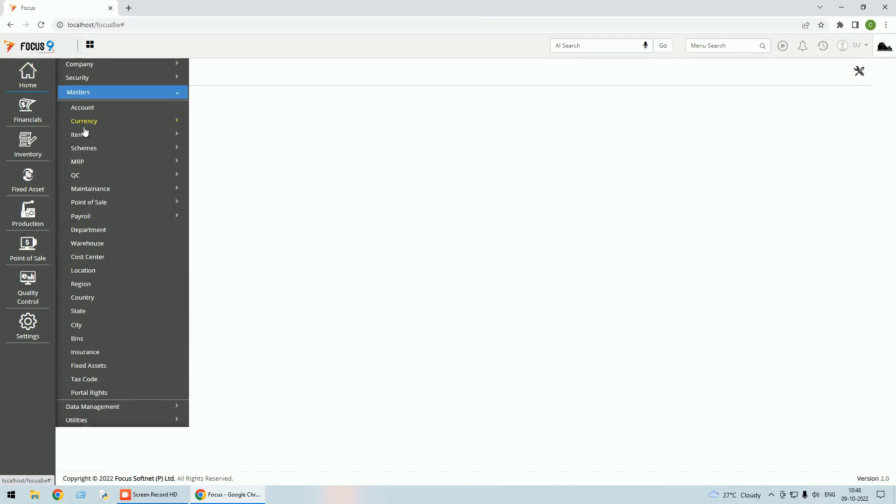
pyautogui.click(87, 136)
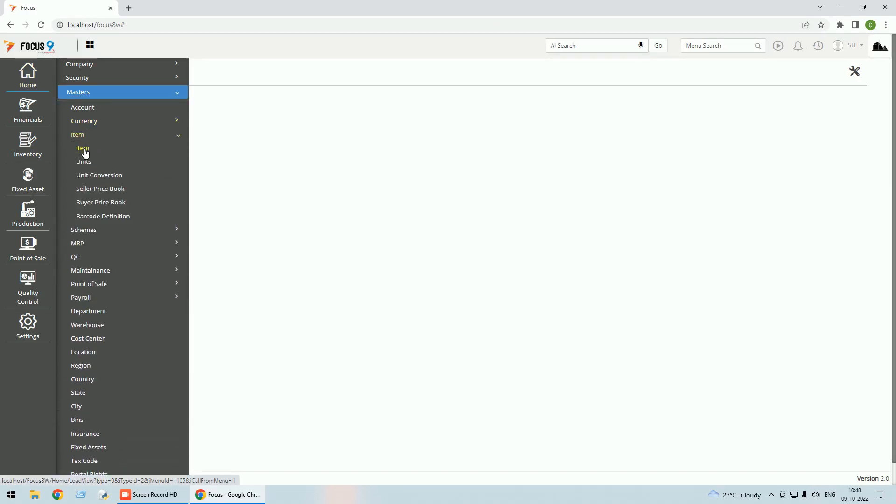
pyautogui.click(84, 150)
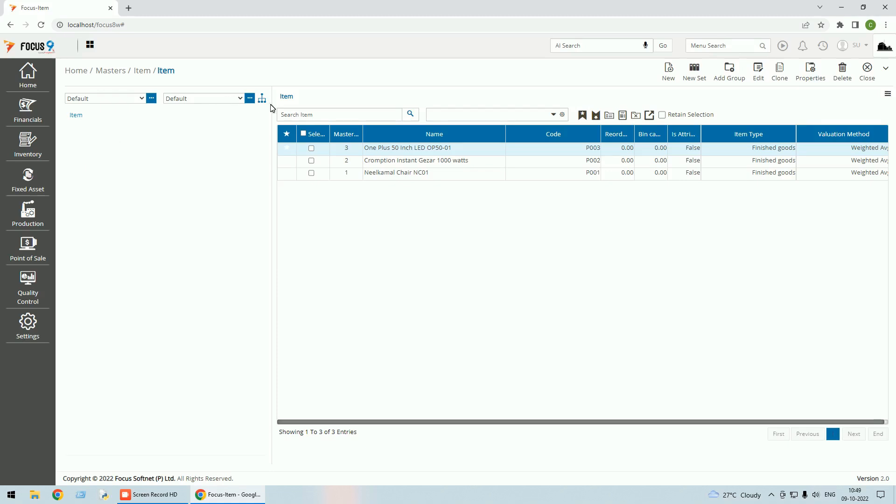
pyautogui.click(467, 173)
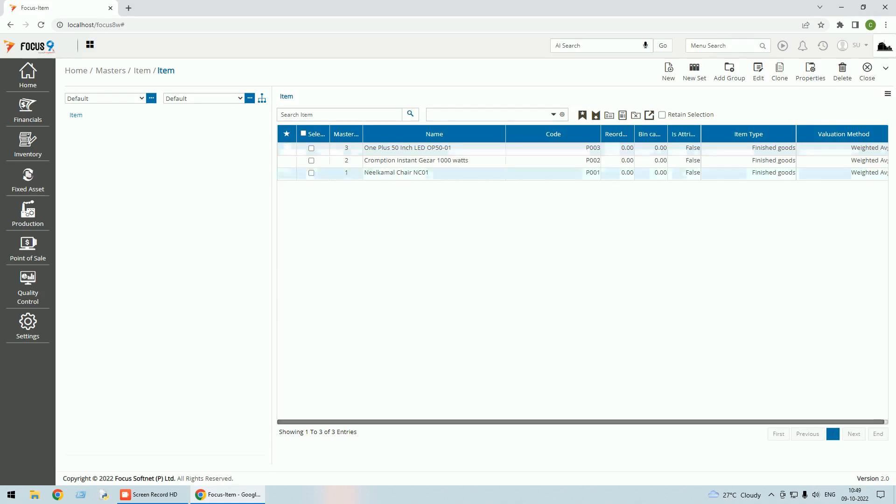
pyautogui.click(759, 74)
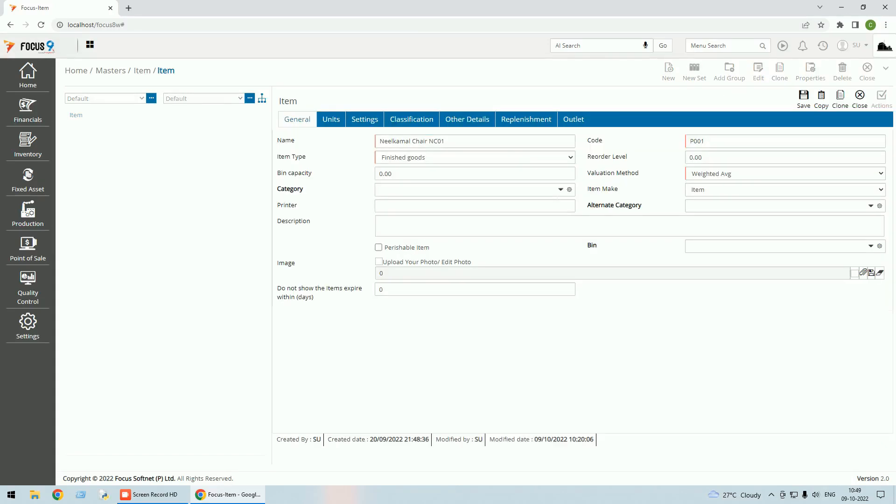
pyautogui.click(339, 120)
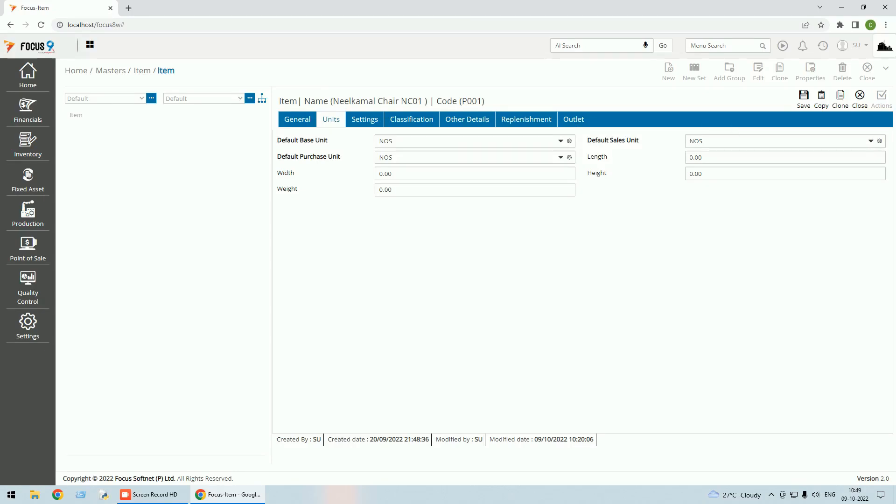
pyautogui.click(460, 123)
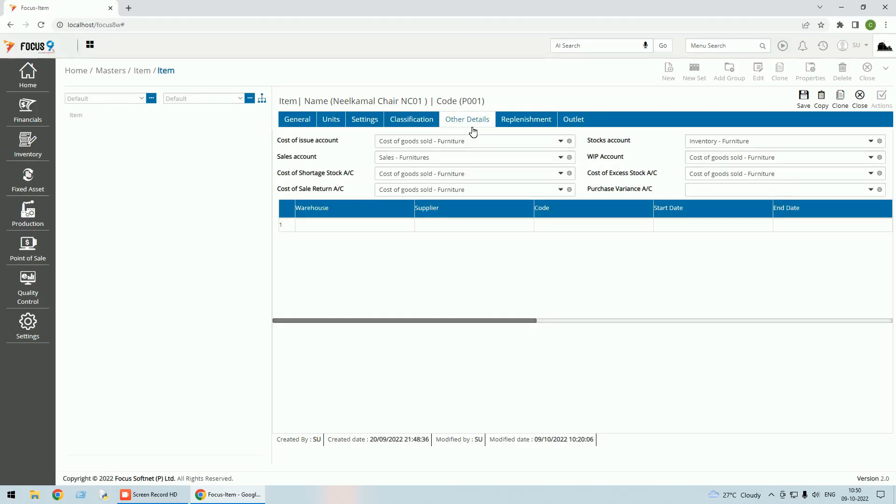
pyautogui.click(805, 99)
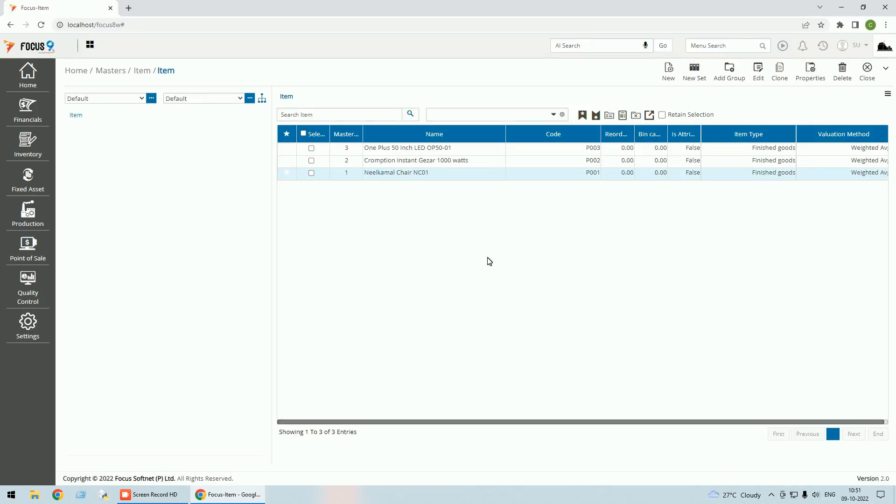
# Examine the accounts in Other Details for the Cromption Instant Gezar 1000 watts item, and close the record without saving.
pyautogui.click(467, 161)
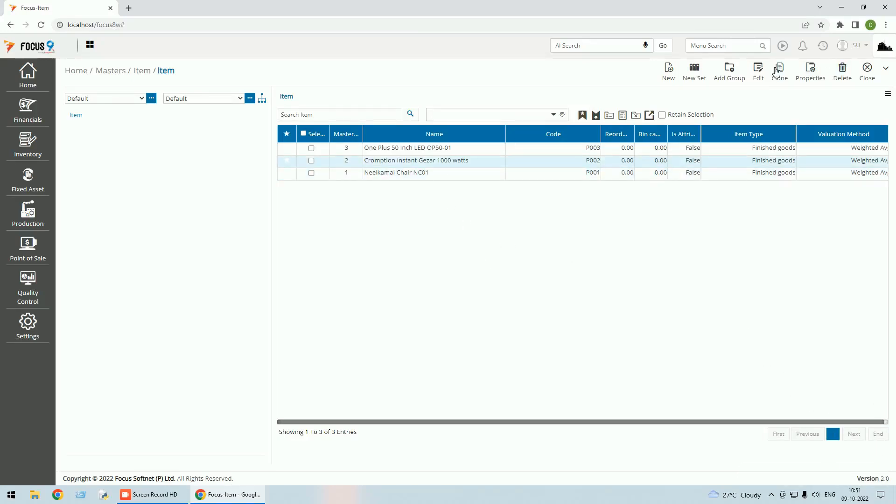
pyautogui.click(758, 73)
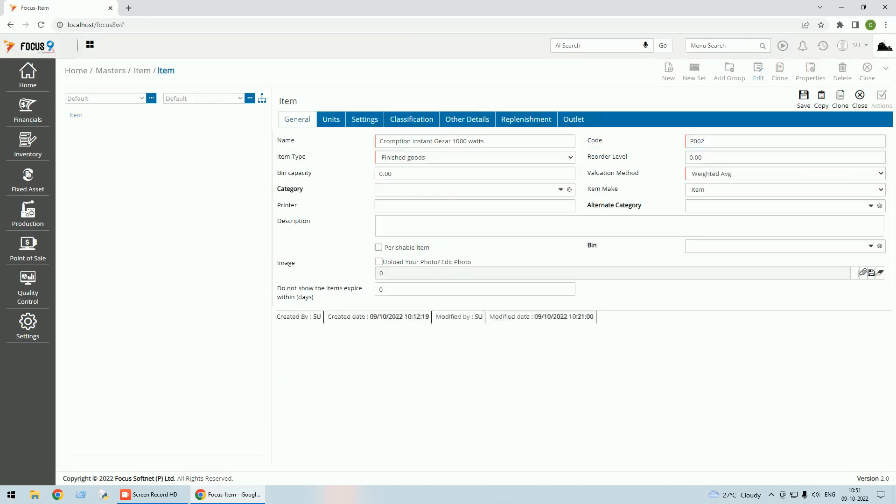
pyautogui.click(469, 121)
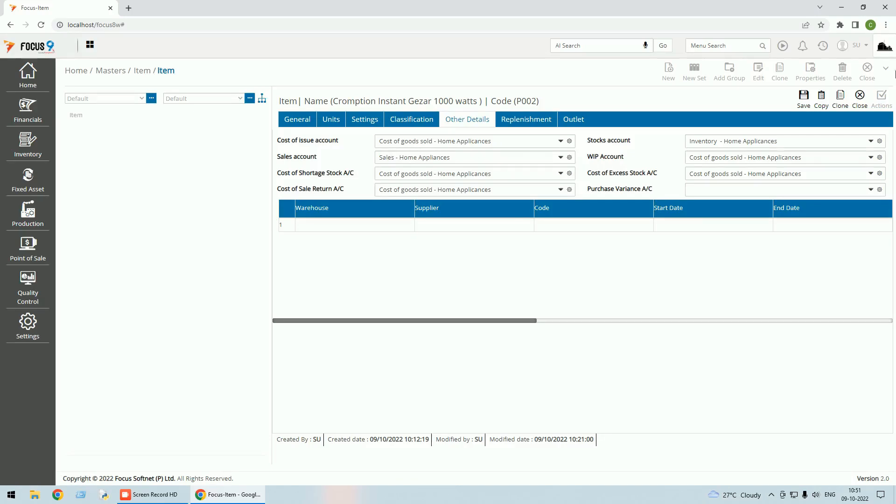
pyautogui.click(860, 98)
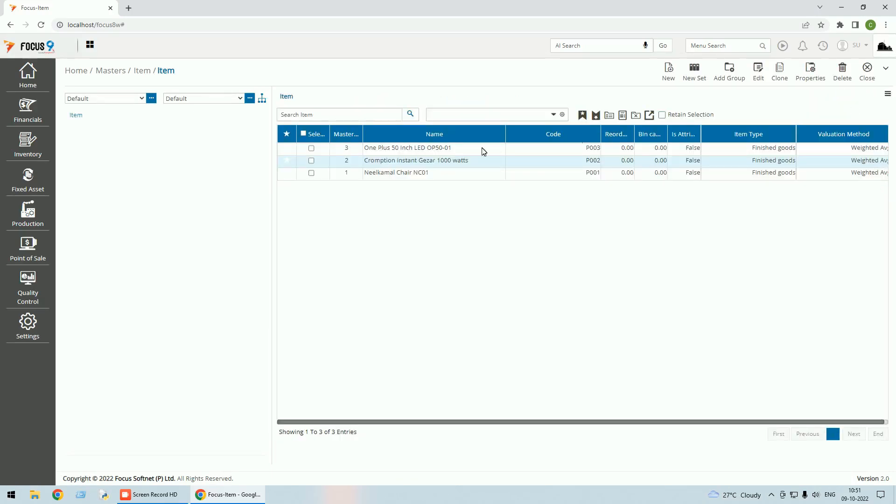
# Examine the accounts in Other Details for the One Plus 50 Inch LED OP50-01 item, and close the record and the Item master without saving.
pyautogui.click(760, 77)
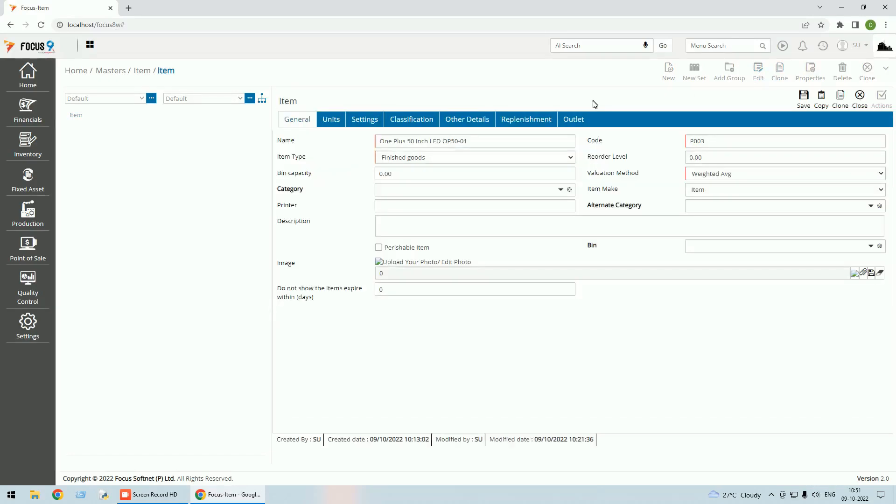
pyautogui.click(477, 121)
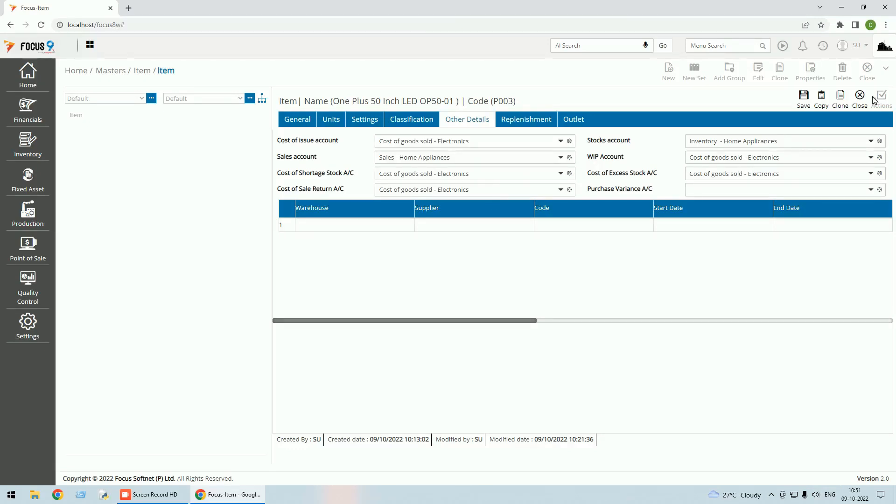
pyautogui.click(860, 104)
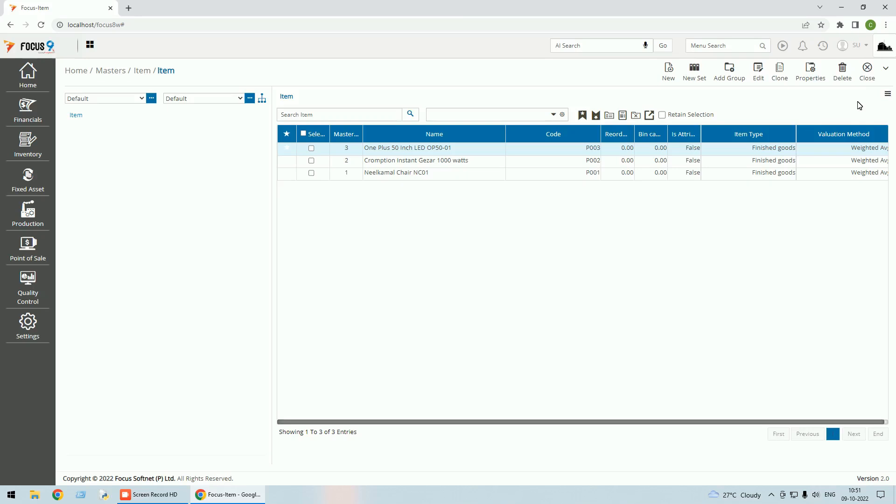
pyautogui.click(869, 77)
# Start a new purchase voucher with vendor account Vendor A and warehouse Main WH.
pyautogui.click(822, 45)
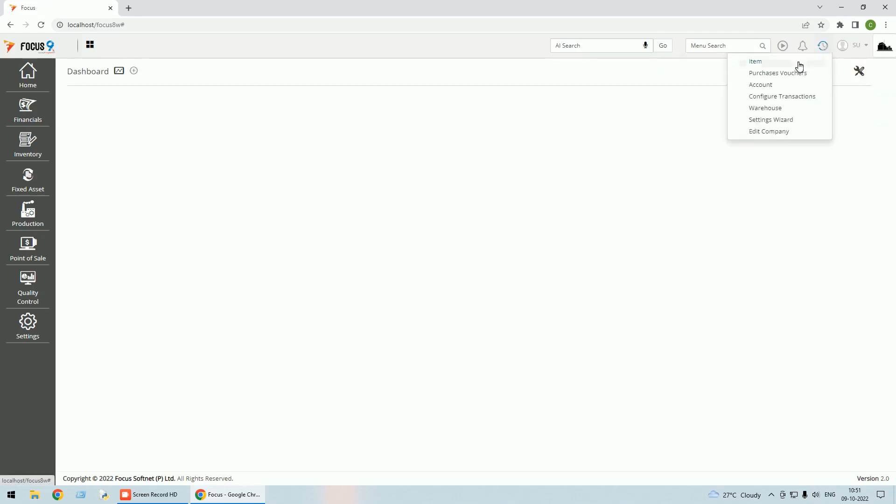
pyautogui.click(786, 74)
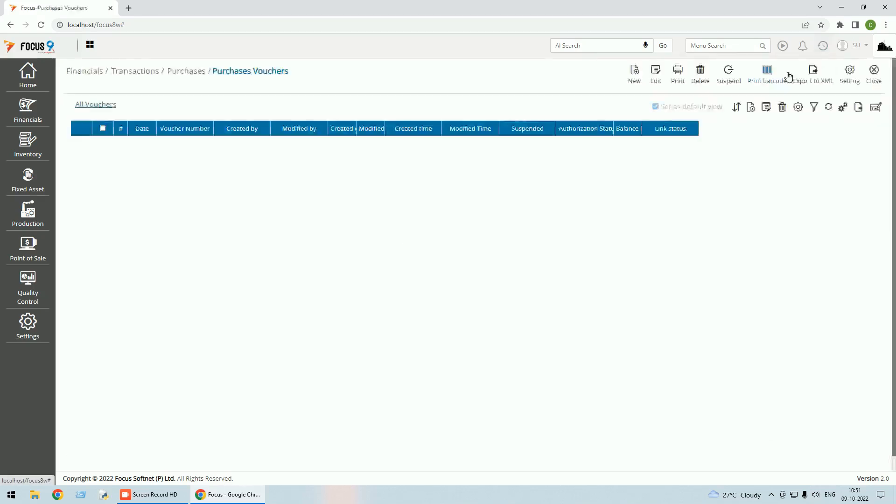
pyautogui.click(635, 75)
pyautogui.click(172, 147)
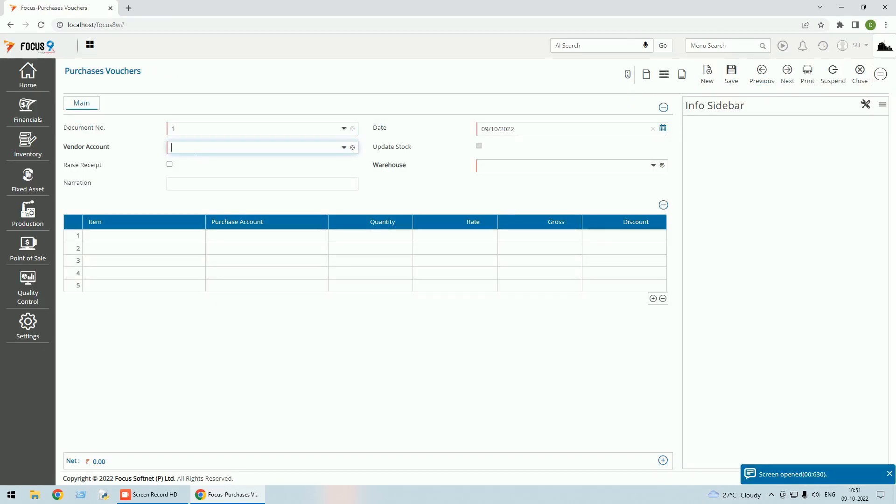
pyautogui.write('ve')
pyautogui.press('Down')
pyautogui.press('Down')
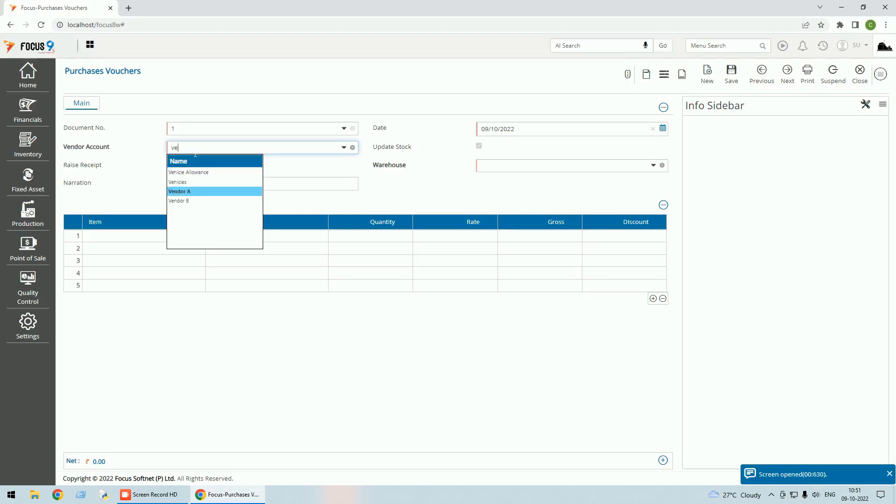
pyautogui.press('Return')
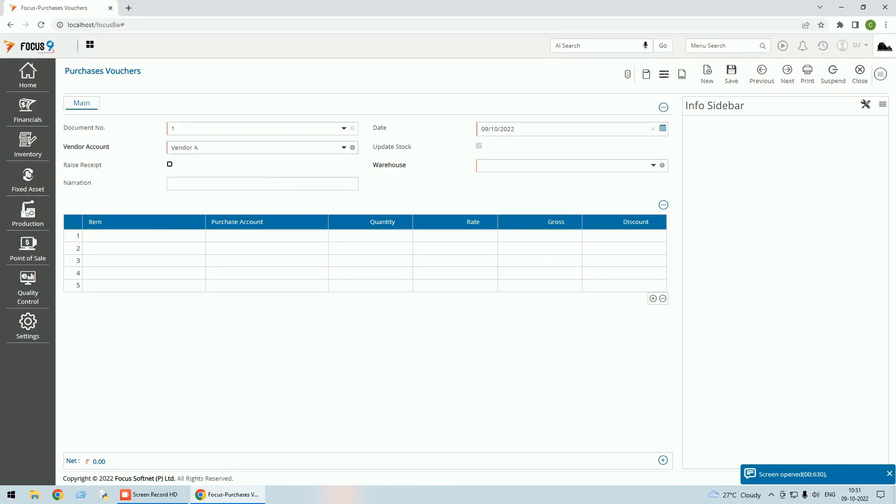
pyautogui.click(653, 166)
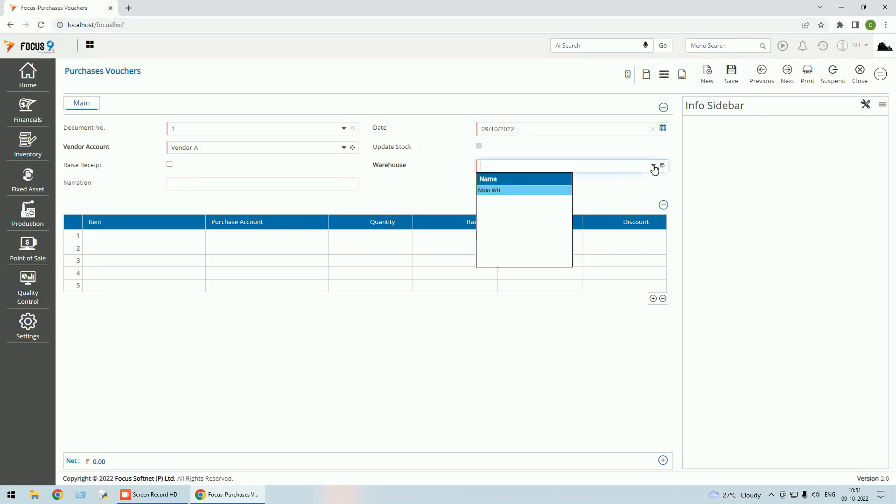
pyautogui.click(501, 191)
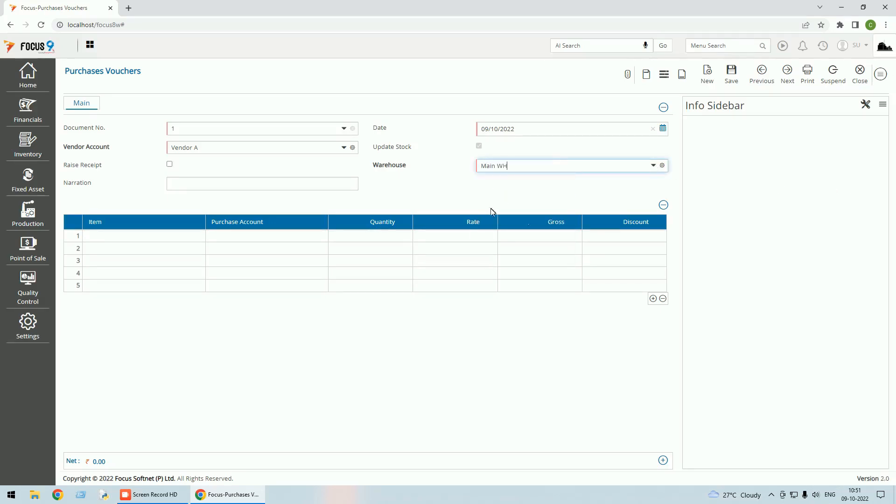
# Enter Neelkamal Chair NC01 in the first voucher line with quantity 100 and rate 300.
pyautogui.click(181, 241)
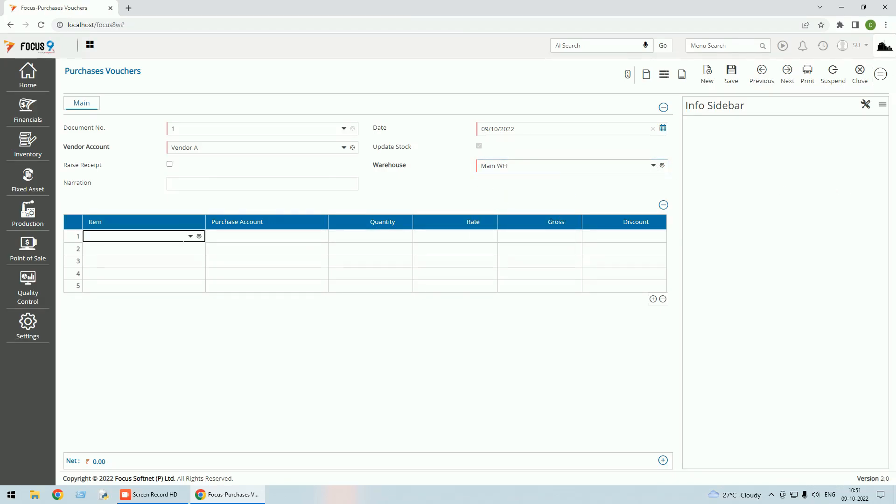
pyautogui.write('n')
pyautogui.press('Return')
pyautogui.press('Return')
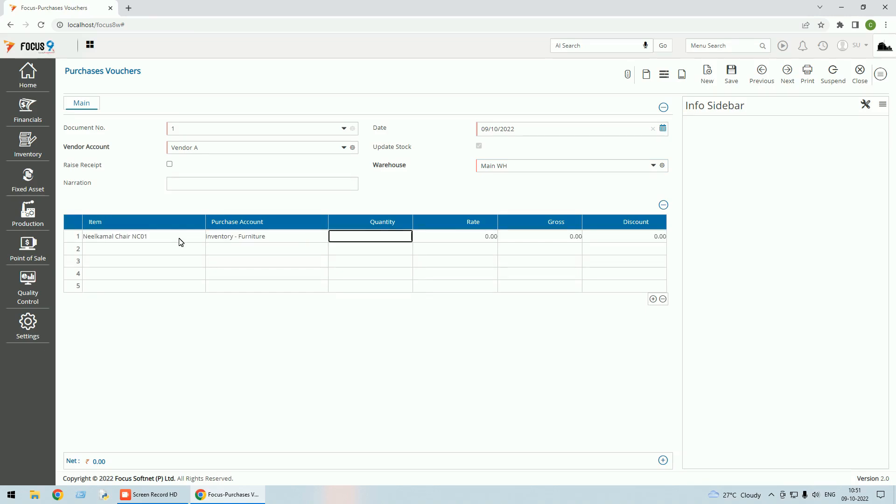
pyautogui.write('100')
pyautogui.press('Return')
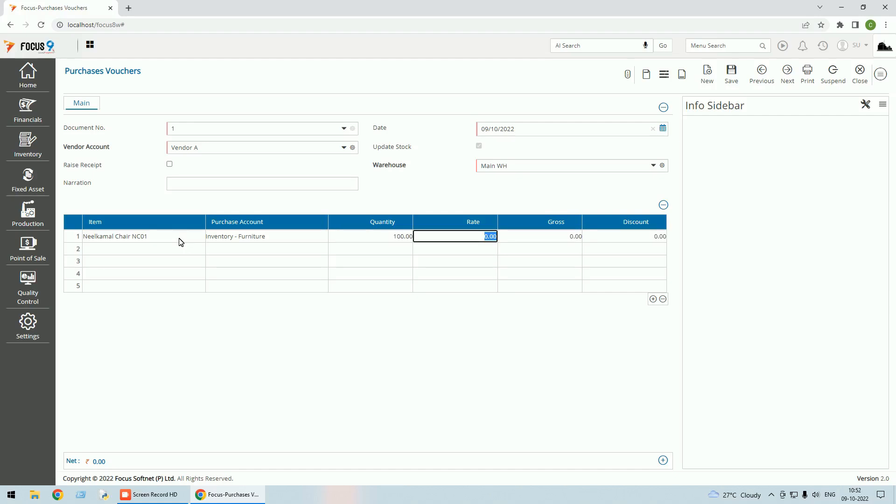
pyautogui.write('30')
pyautogui.press('Return')
# Add Cromption Instant Gezar 1000 watts in the second voucher line with quantity 5 and rate 4750.
pyautogui.click(179, 249)
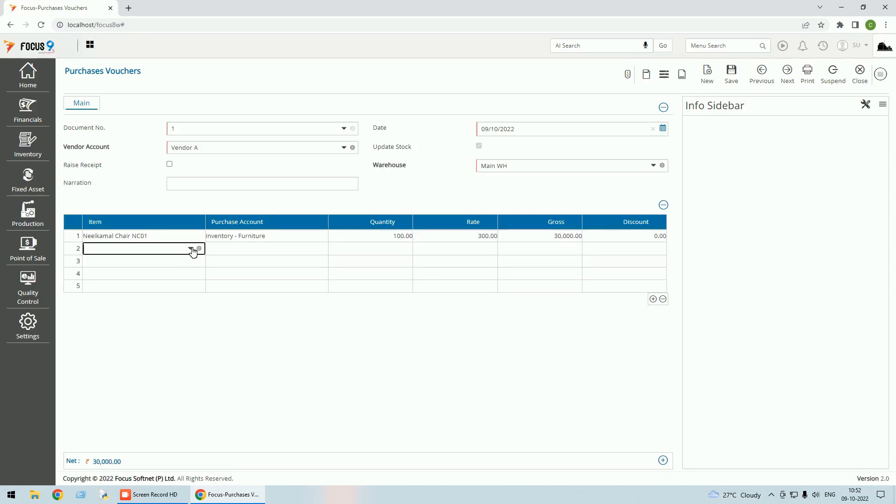
pyautogui.click(192, 249)
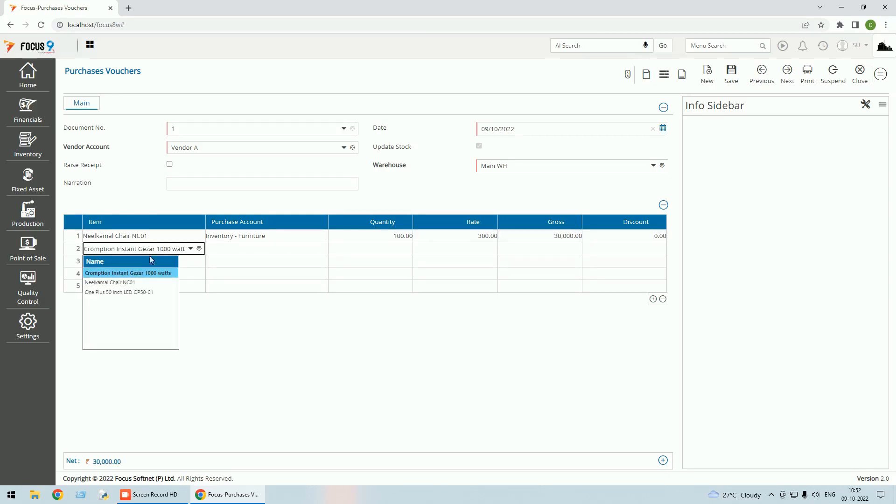
pyautogui.click(126, 274)
pyautogui.click(264, 251)
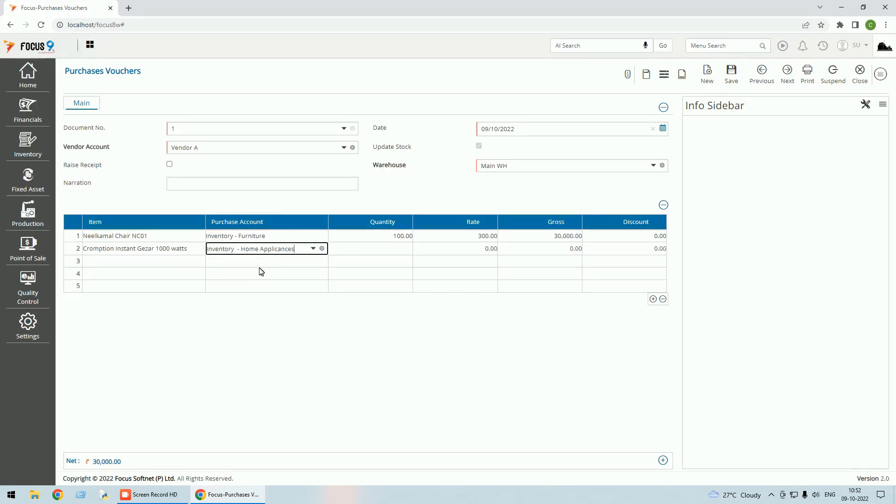
pyautogui.click(366, 251)
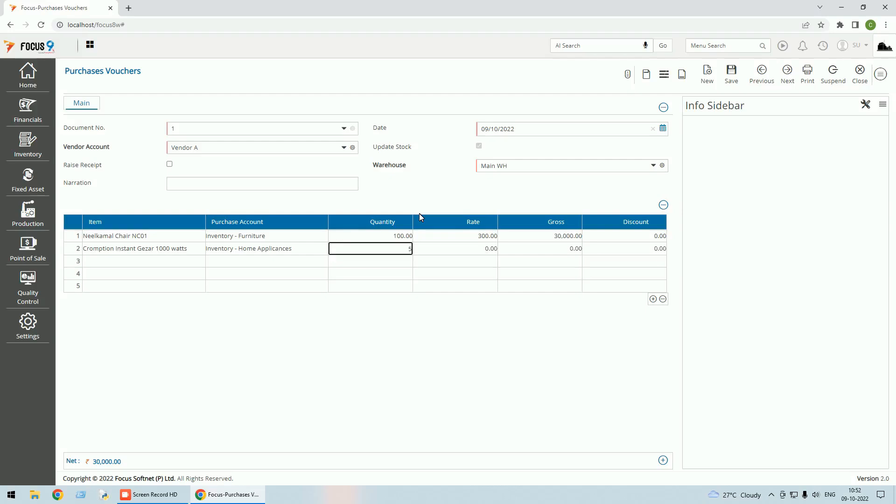
pyautogui.press('Tab')
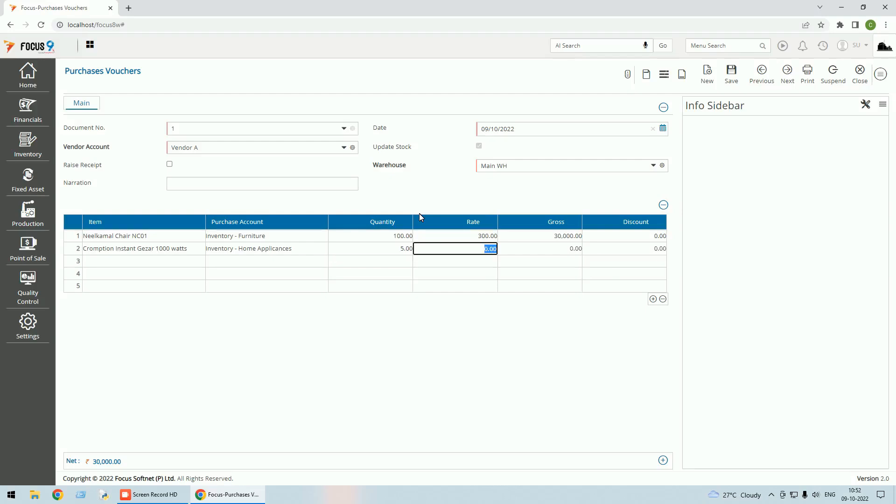
pyautogui.write('4750')
pyautogui.press('Tab')
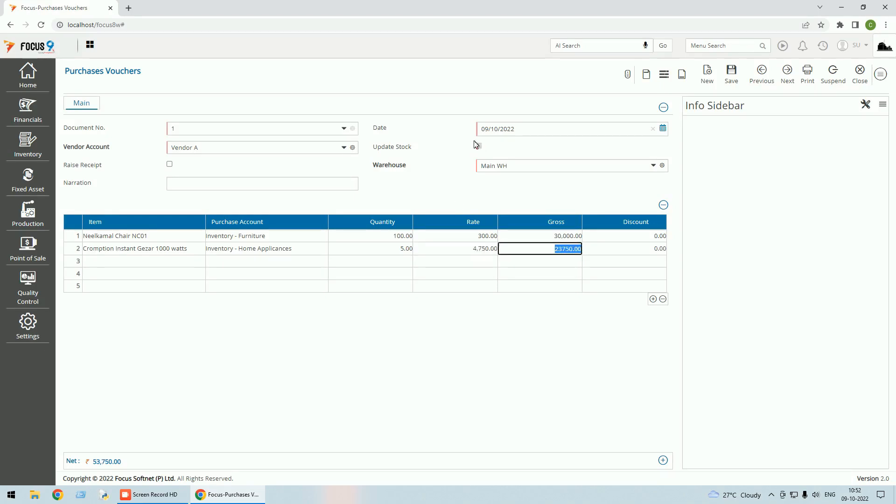
# Save the purchase voucher, allocating the full 53750.00 as a new bill reference for Vendor A.
pyautogui.click(732, 73)
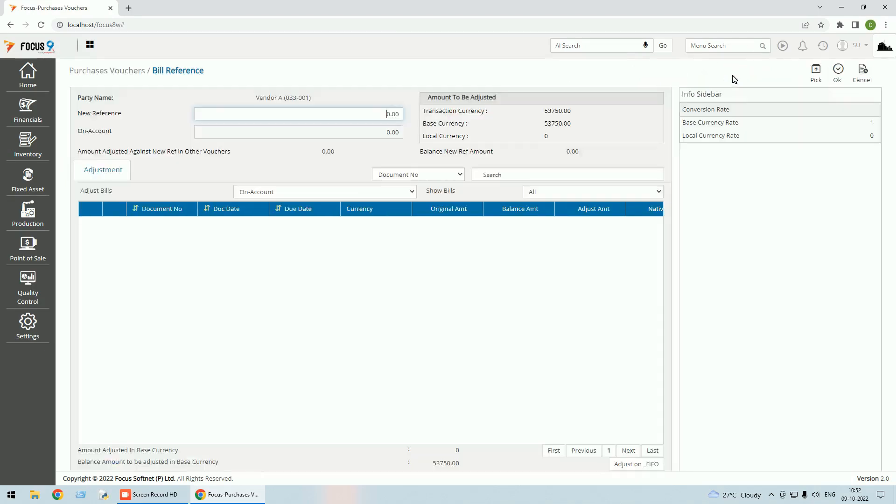
pyautogui.click(817, 71)
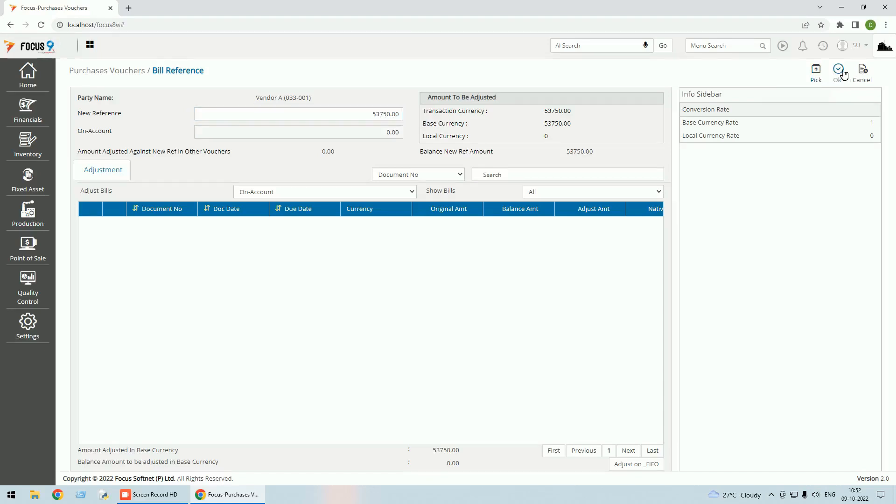
pyautogui.click(840, 71)
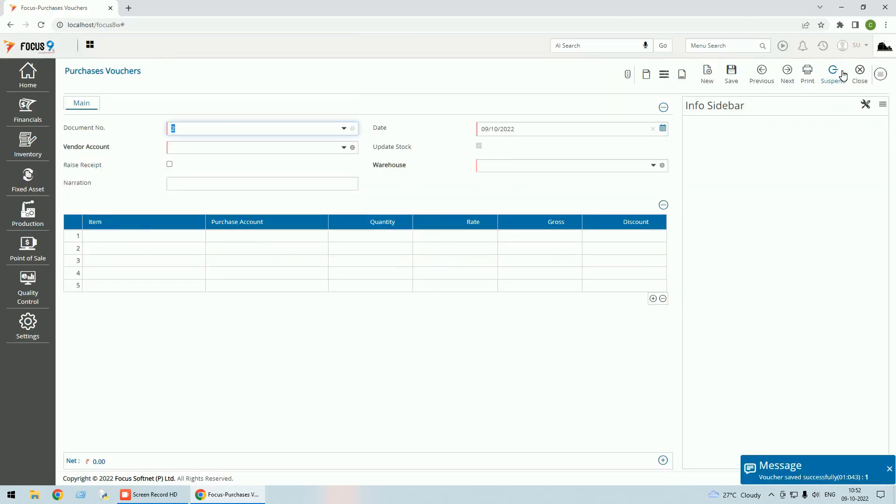
# Reload the saved purchase voucher 1, examine its posting details, and close Purchases Vouchers.
pyautogui.click(767, 74)
pyautogui.click(881, 75)
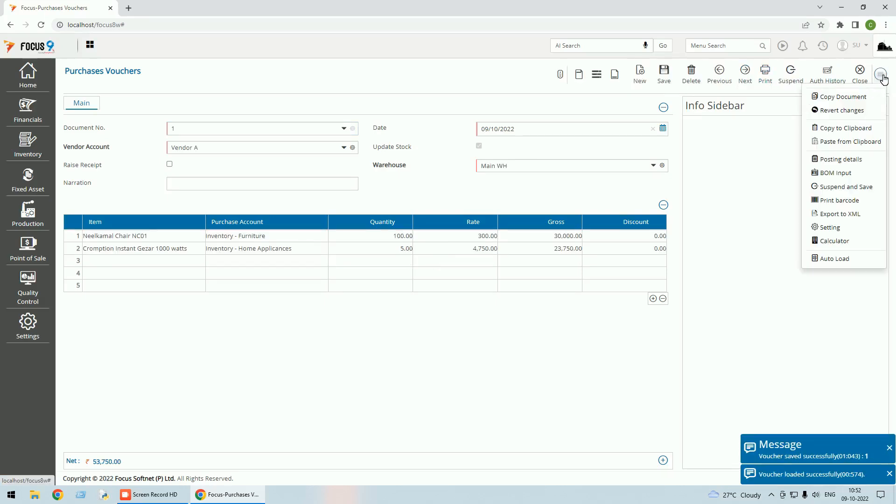
pyautogui.click(839, 161)
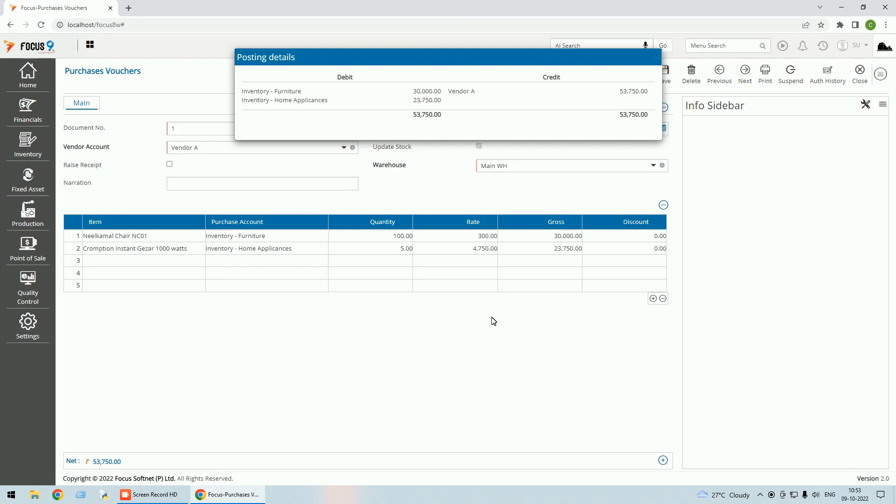
pyautogui.click(860, 87)
pyautogui.click(860, 77)
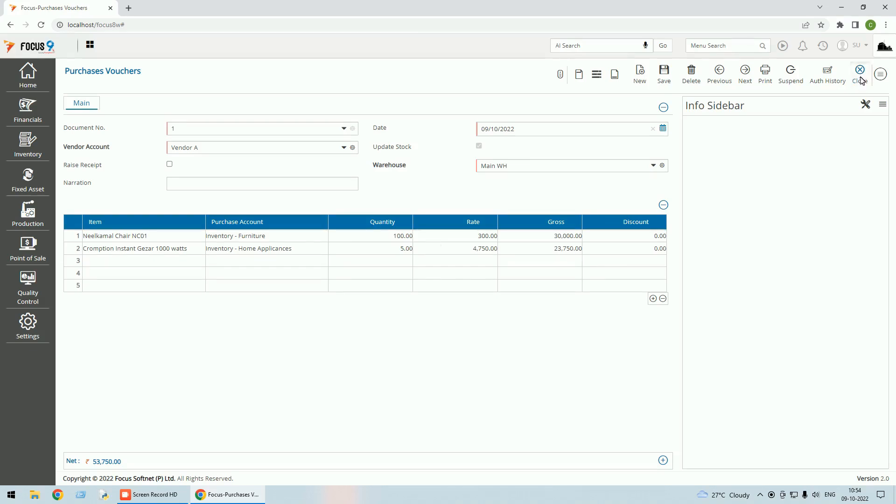
pyautogui.click(874, 78)
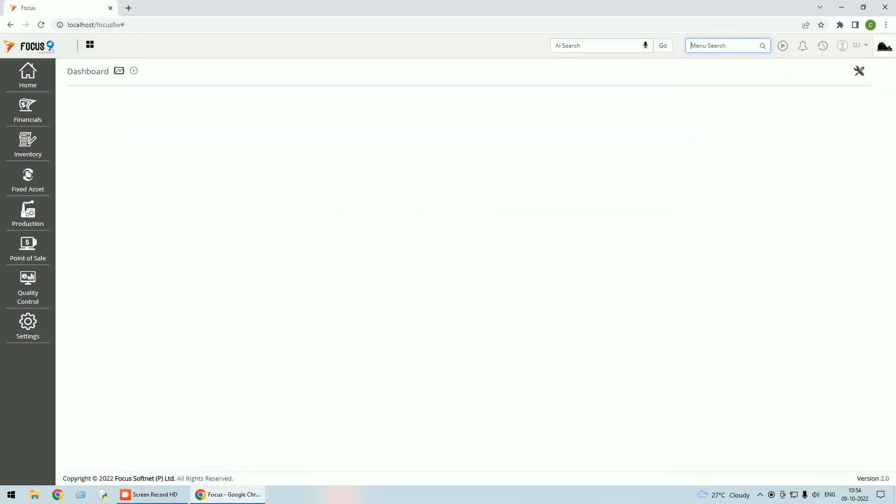
# Search the application's functions for the trial balance and open the Trial Balance report.
pyautogui.write('trail')
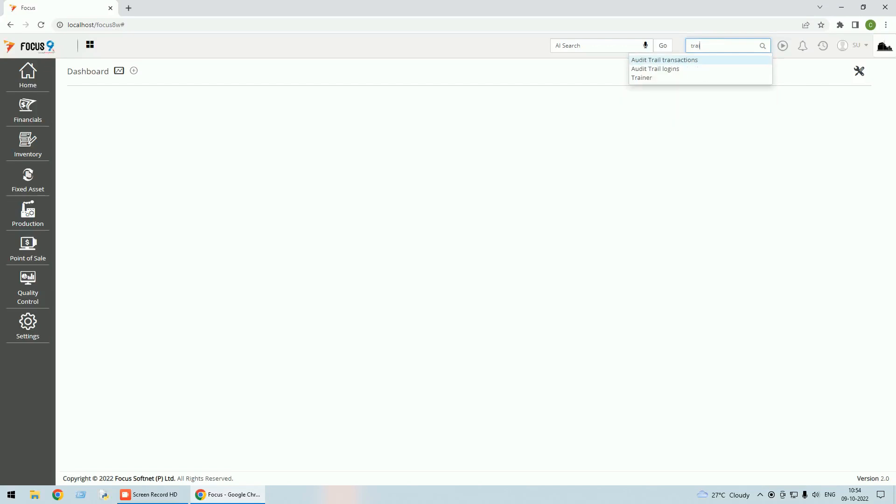
pyautogui.press('BackSpace')
pyautogui.press('BackSpace')
pyautogui.press('BackSpace')
pyautogui.press('BackSpace')
pyautogui.press('BackSpace')
pyautogui.write('trial')
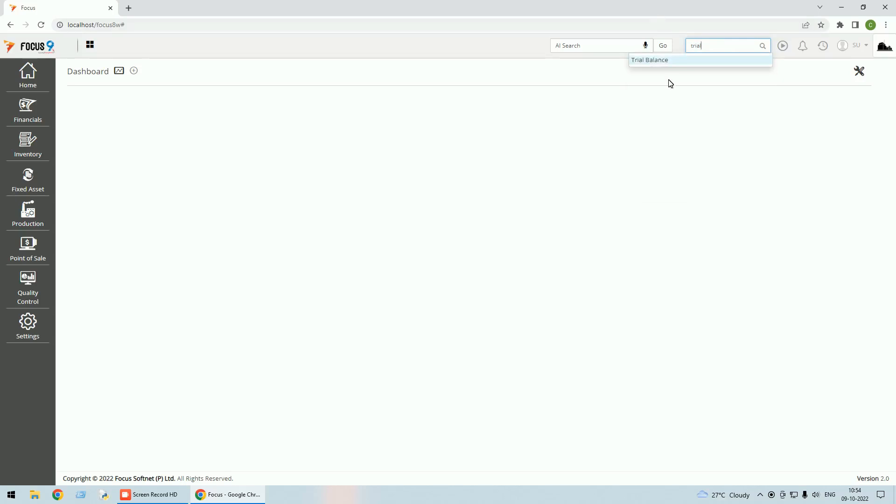
pyautogui.click(654, 61)
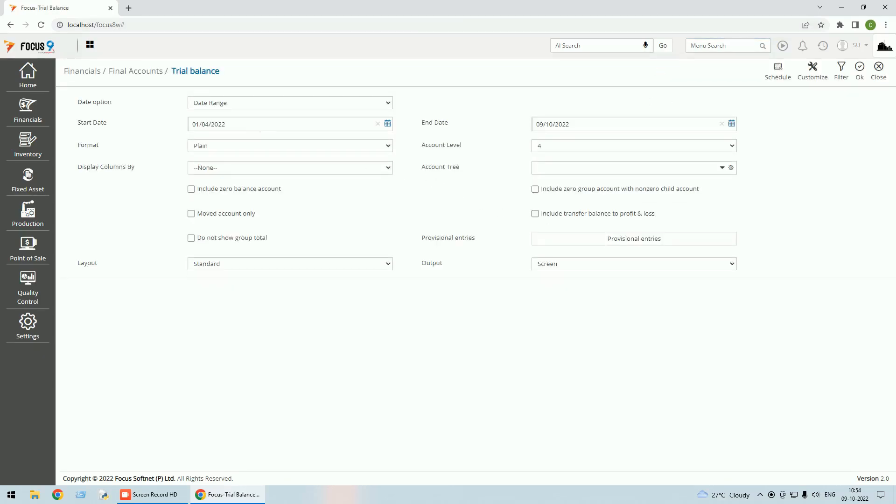
# Generate the trial balance with date option As on date and account level 4.
pyautogui.click(387, 105)
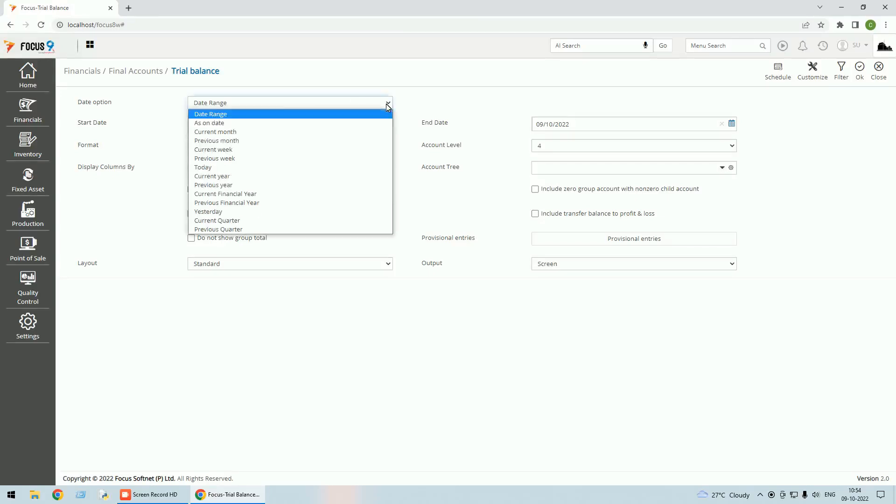
pyautogui.click(225, 123)
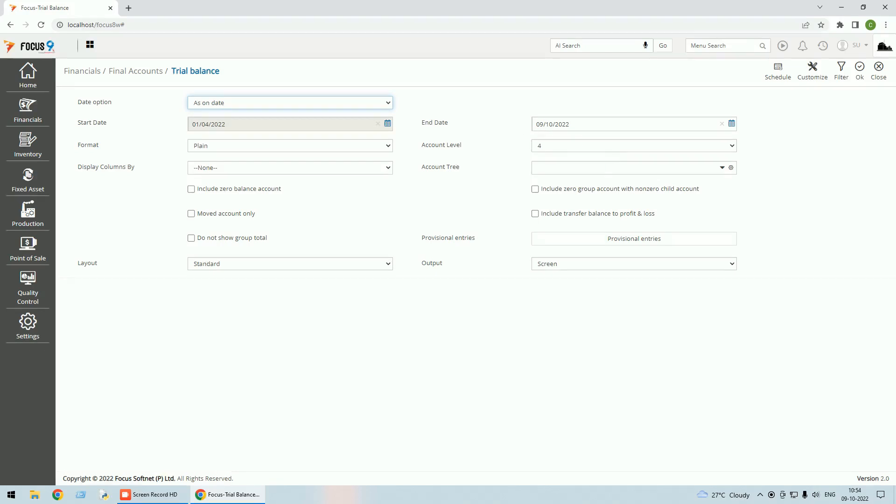
pyautogui.click(541, 146)
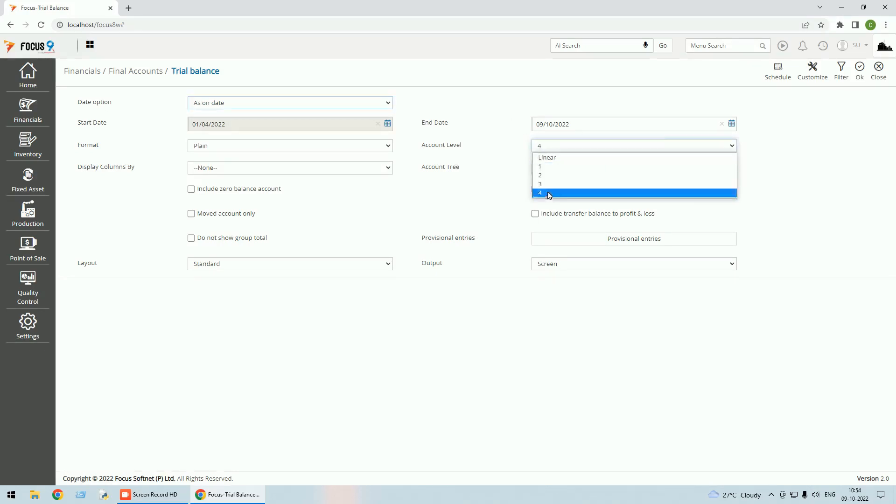
pyautogui.click(550, 192)
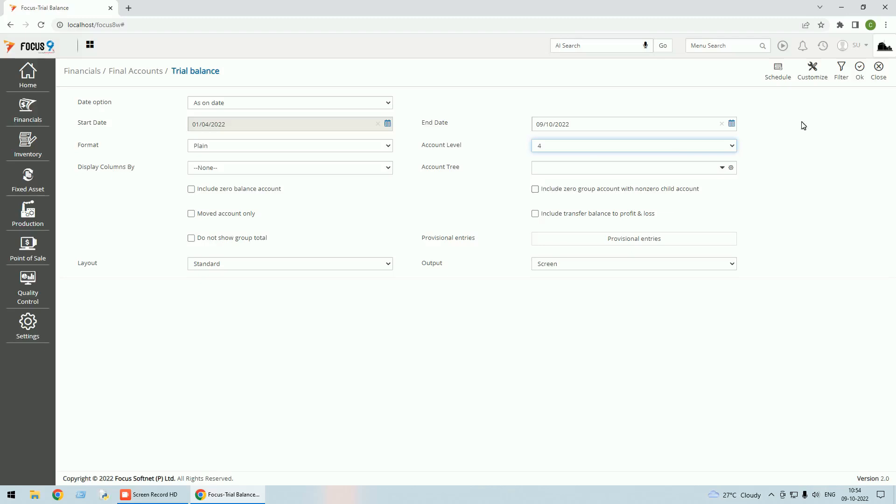
pyautogui.click(859, 70)
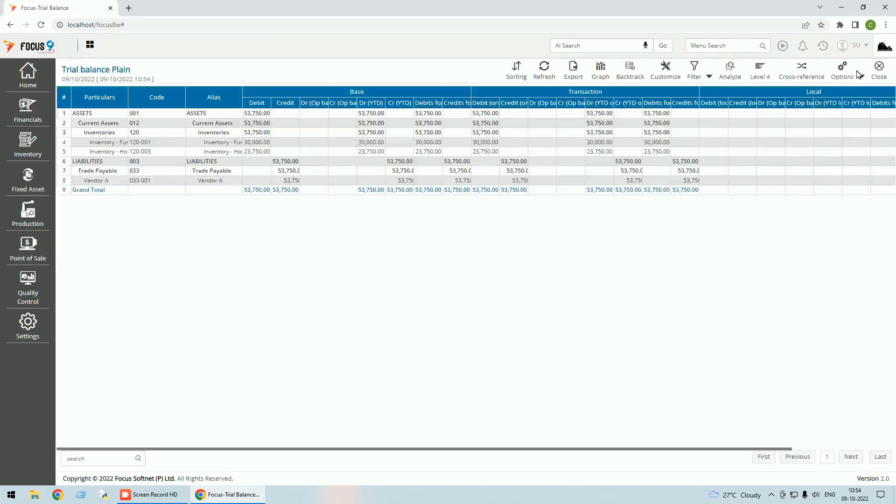
# Auto-adjust the trial balance's column widths, examine the inventory and vendor balances, and close the report.
pyautogui.click(862, 77)
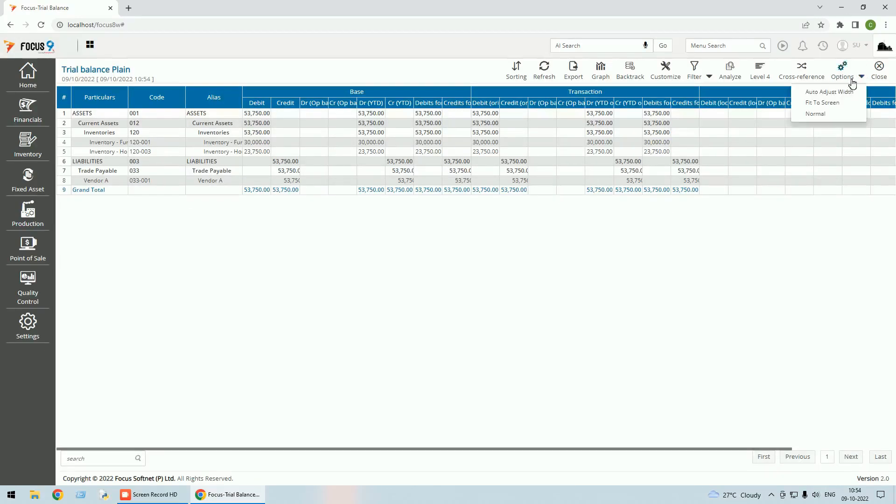
pyautogui.click(830, 92)
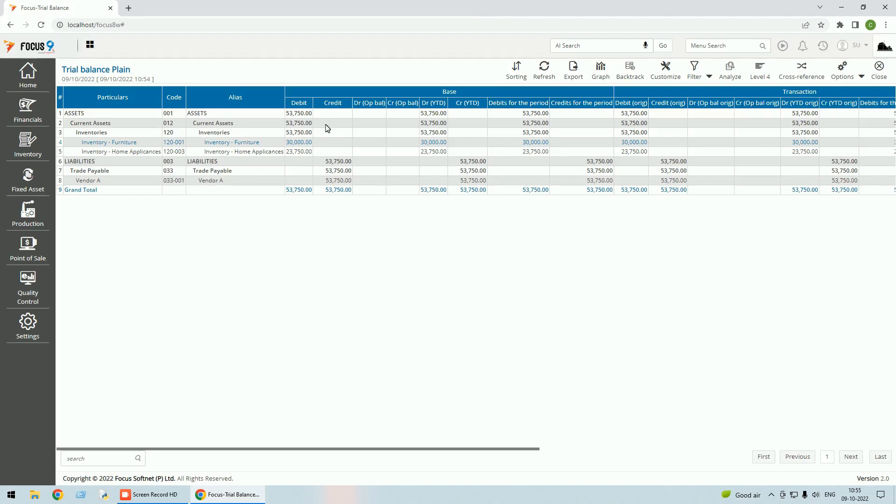
pyautogui.click(881, 73)
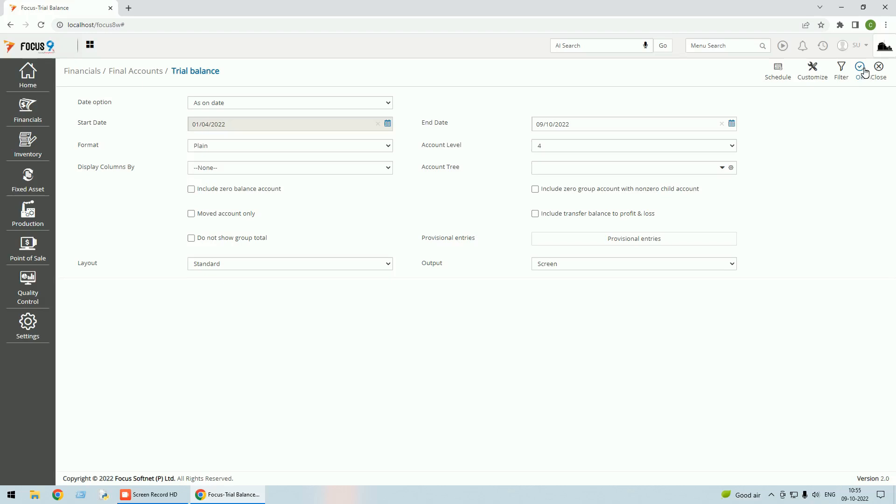
pyautogui.click(880, 75)
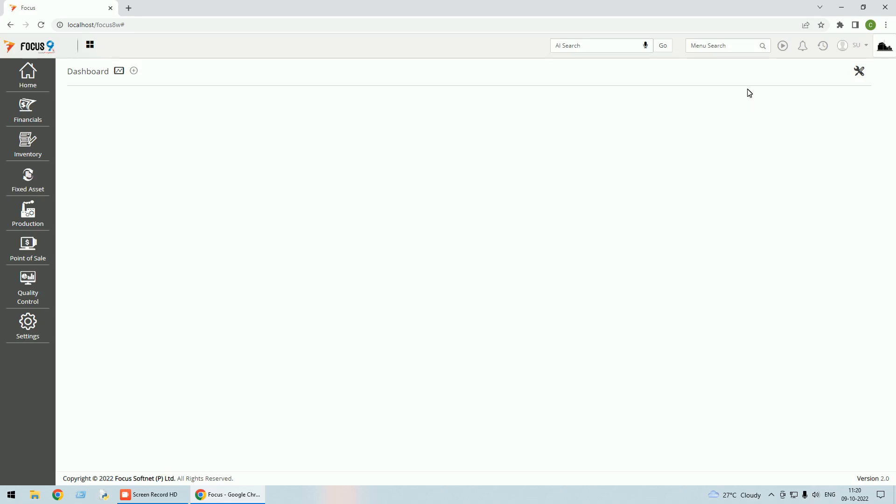
# Search the application's functions for the balance sheet and generate it with date option As on date and account level 4.
pyautogui.click(719, 45)
pyautogui.write('balan')
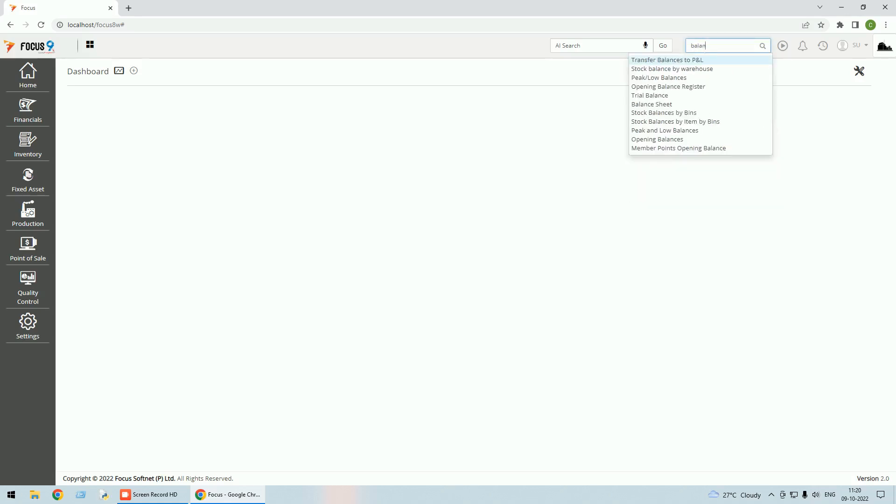
pyautogui.click(659, 104)
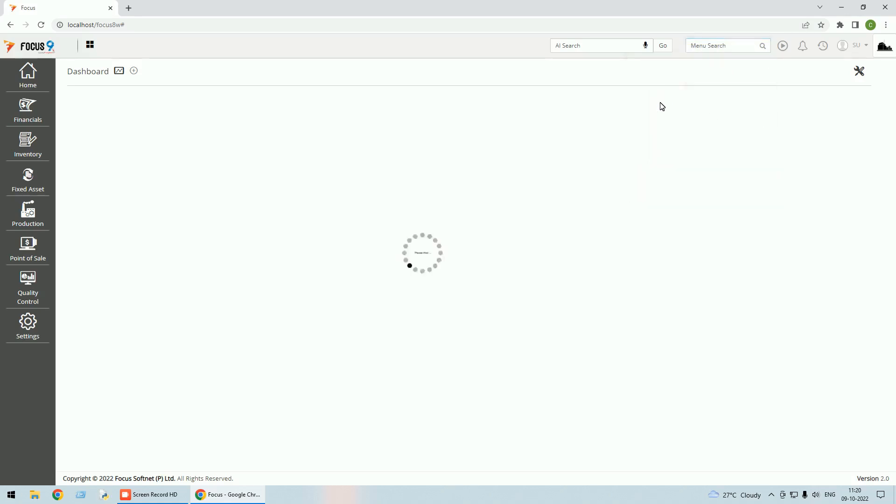
pyautogui.click(384, 104)
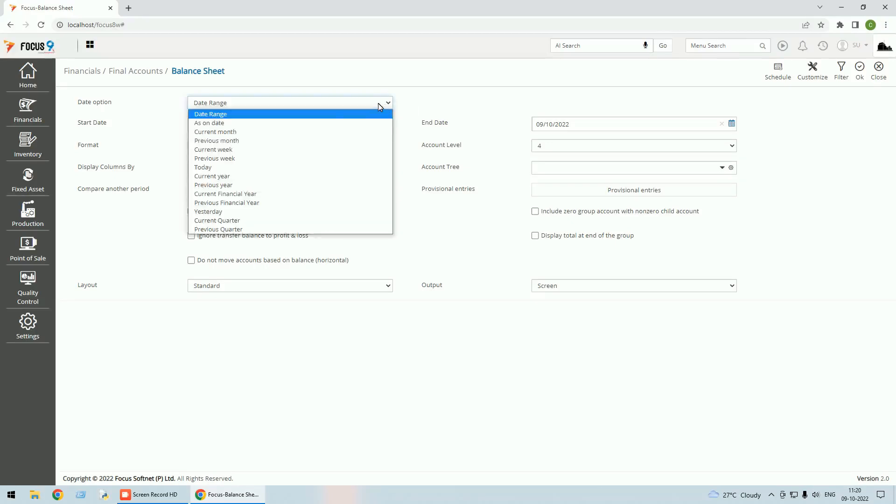
pyautogui.click(332, 125)
pyautogui.click(556, 146)
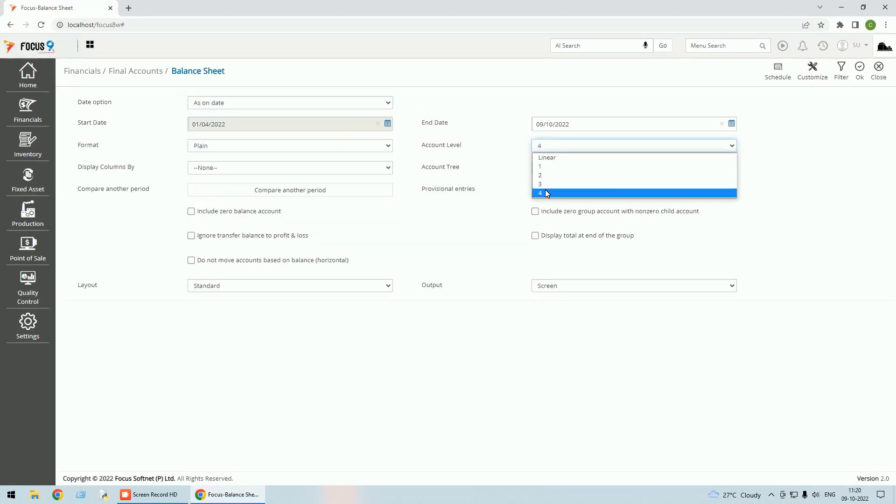
pyautogui.click(548, 193)
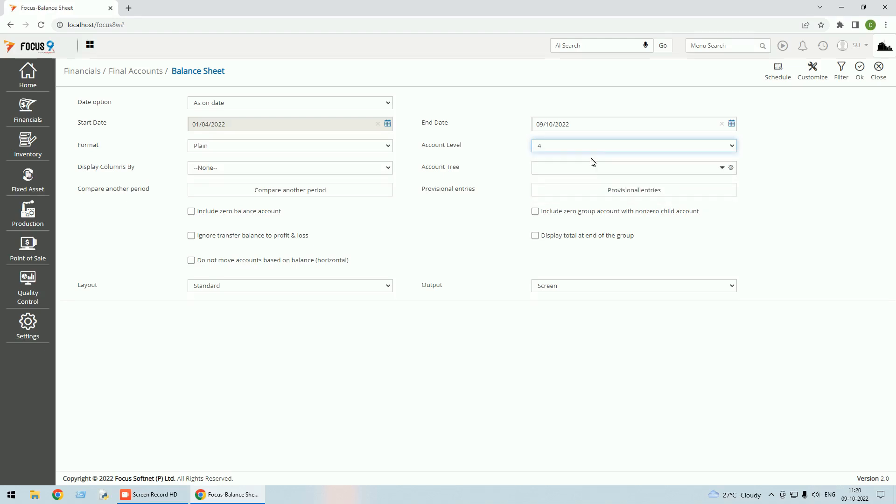
pyautogui.click(860, 68)
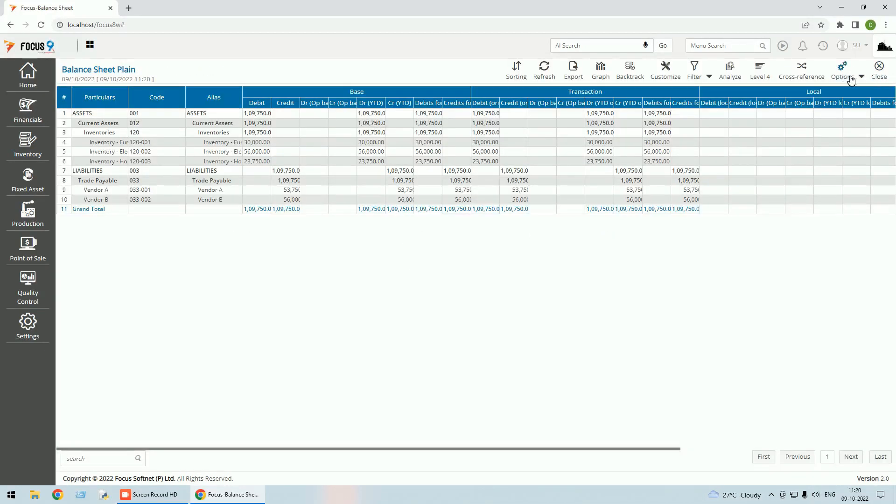
# Auto-adjust the balance sheet's column widths, examine the inventory and trade payable amounts, and close the report.
pyautogui.click(862, 77)
pyautogui.click(850, 92)
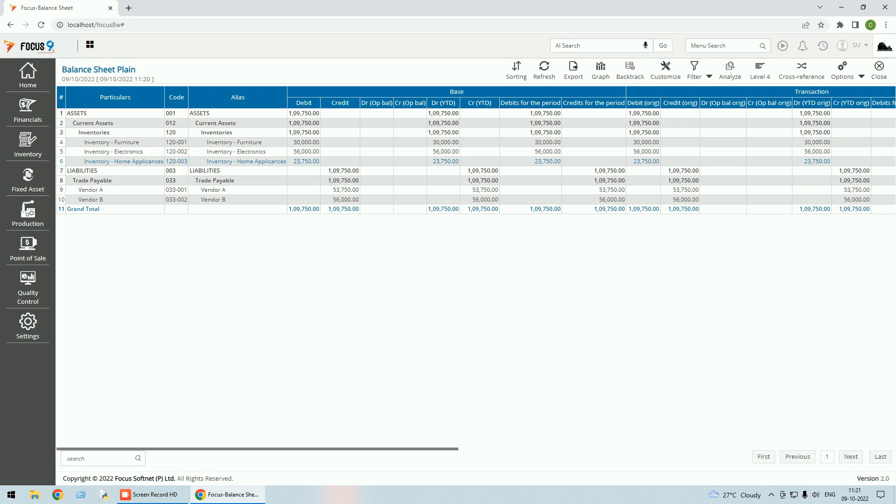
pyautogui.click(880, 78)
pyautogui.click(880, 74)
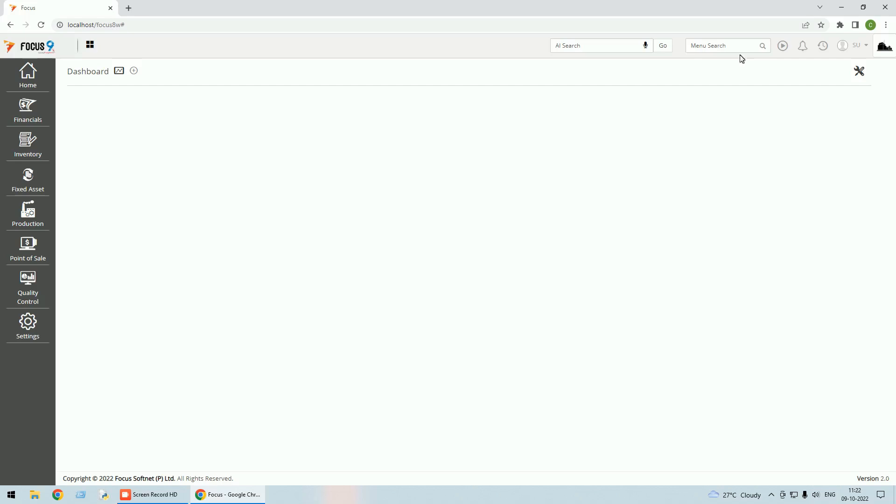
# Generate the Profit and Loss report with date option As on date, examine it, and close it.
pyautogui.write('profi')
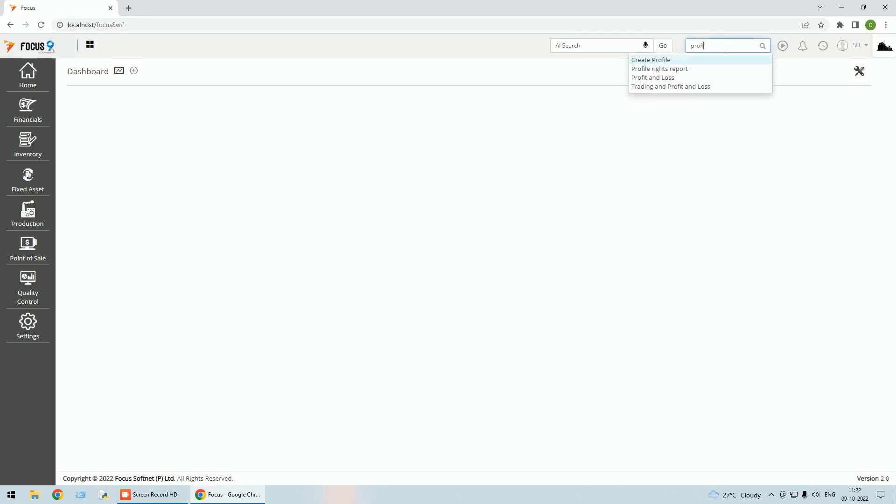
pyautogui.click(672, 77)
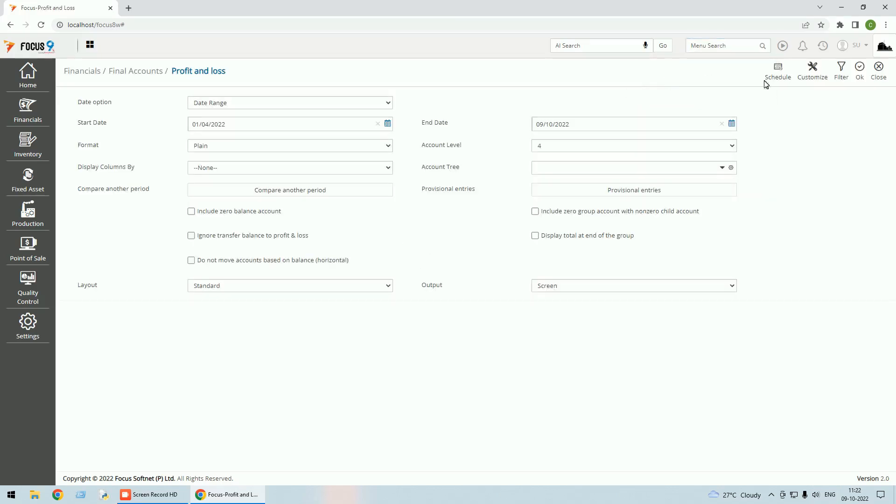
pyautogui.click(388, 103)
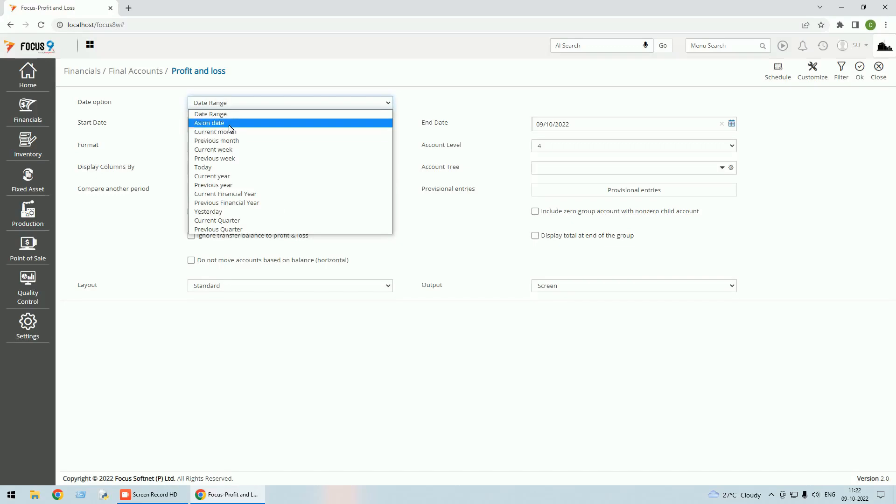
pyautogui.click(228, 124)
pyautogui.click(860, 69)
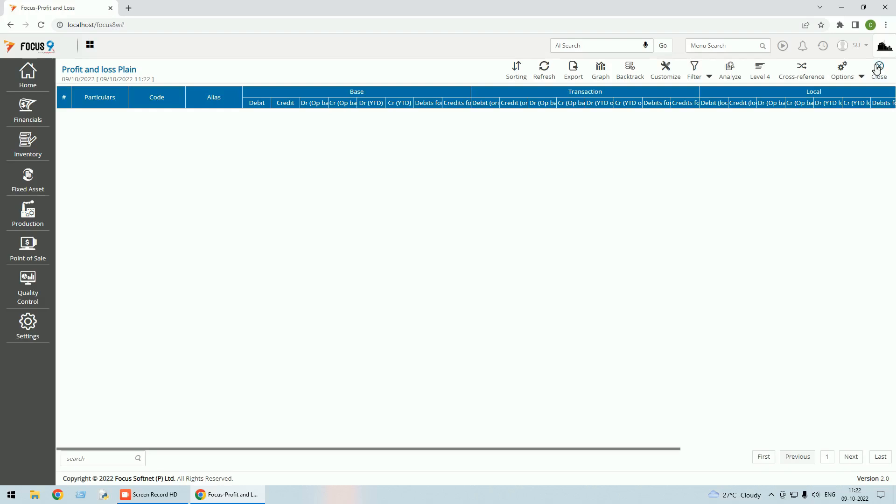
pyautogui.click(880, 69)
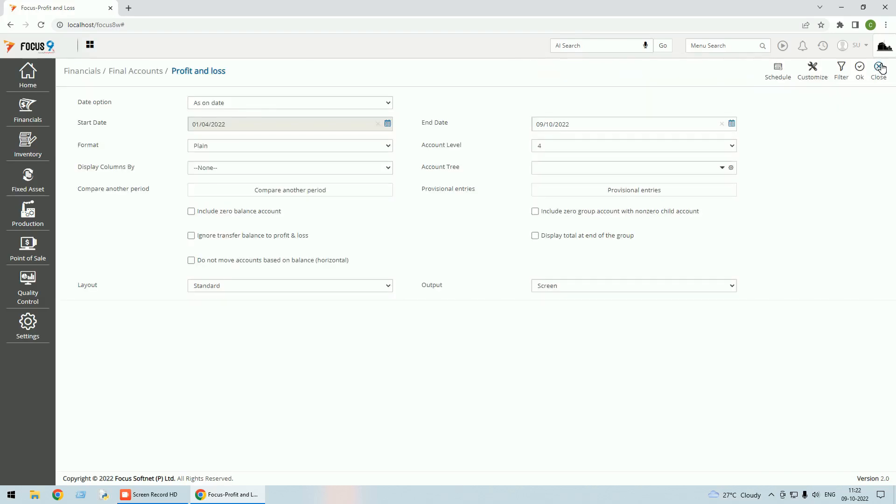
pyautogui.click(879, 67)
# Search the application's functions for Sales Invoices and open that document's settings.
pyautogui.write('sales in')
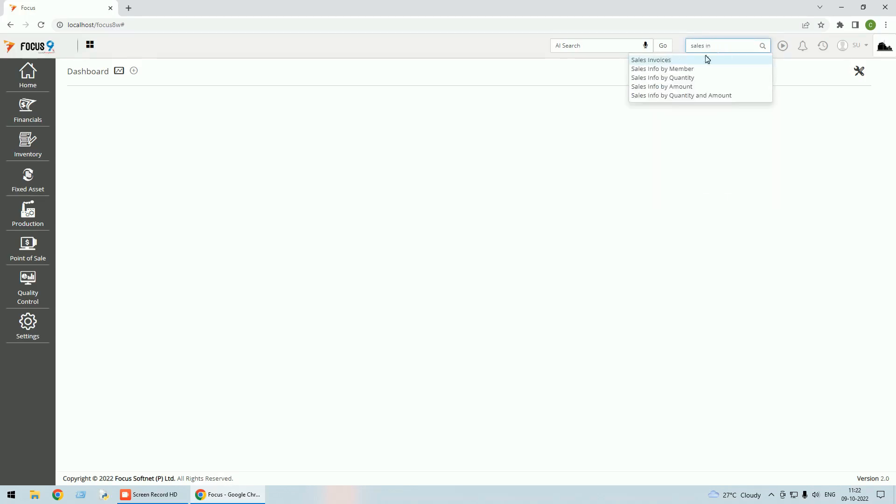
pyautogui.click(651, 60)
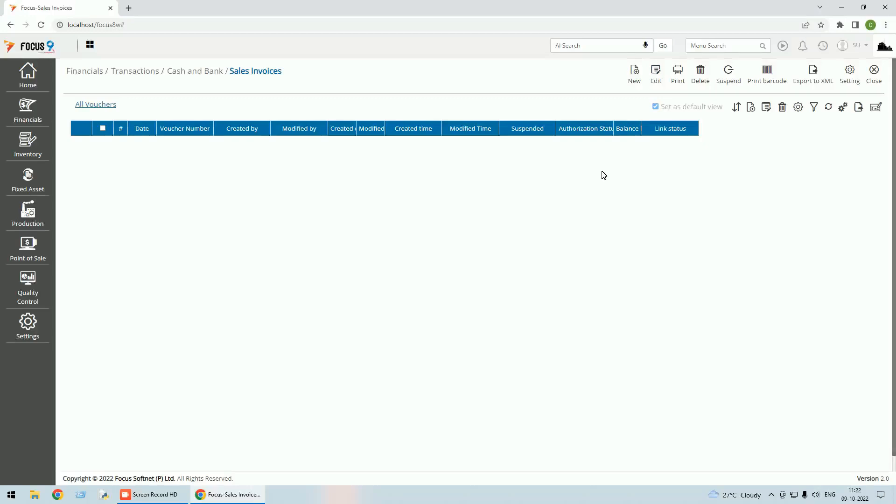
pyautogui.click(851, 84)
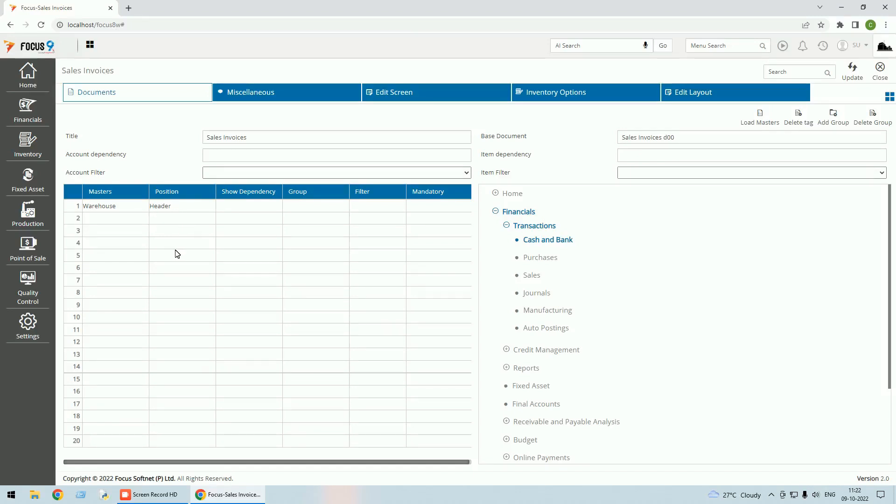
# Review the miscellaneous settings of Sales Invoices, including posting details and Don't Post COGS, and update the document settings.
pyautogui.click(310, 90)
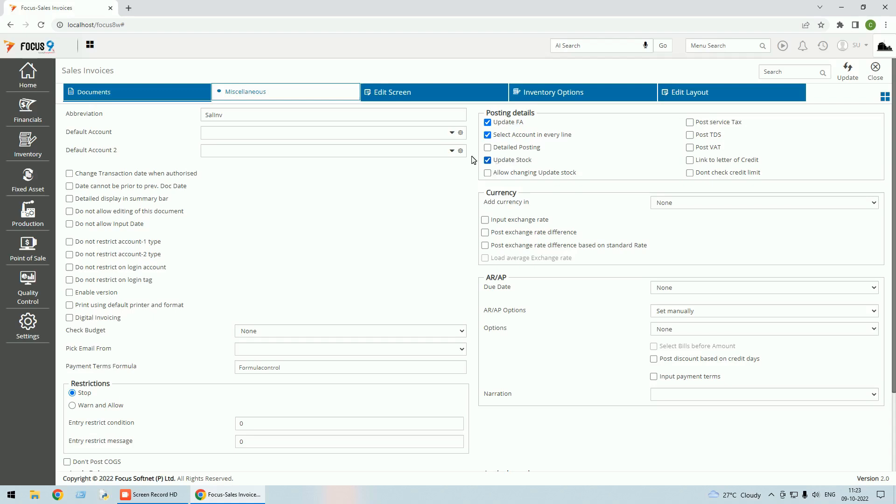
pyautogui.scroll(-2, 338, 216)
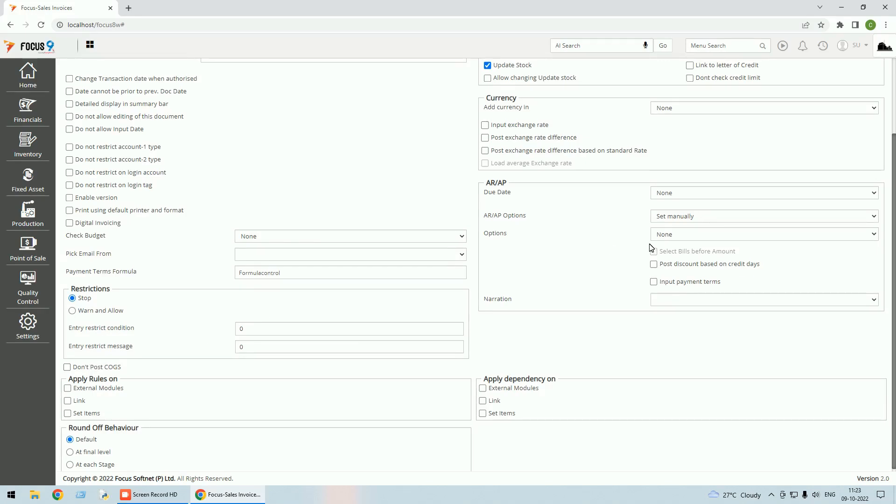
pyautogui.scroll(3, 652, 248)
pyautogui.click(849, 74)
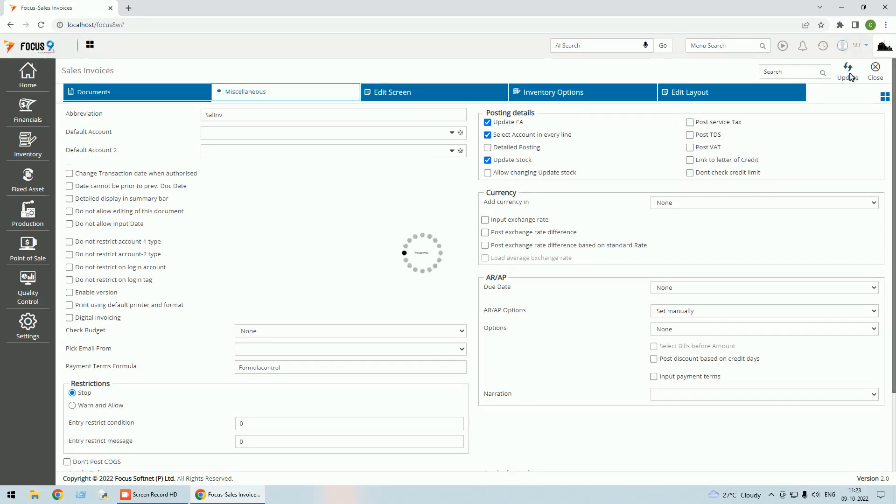
pyautogui.click(876, 74)
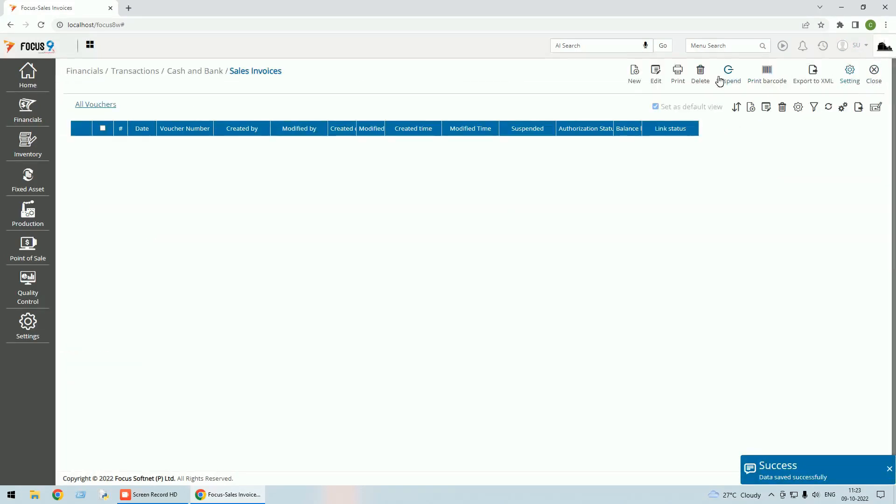
# Start a new sales invoice for Customer A with warehouse Main WH.
pyautogui.click(634, 79)
pyautogui.press('Tab')
pyautogui.write('cus')
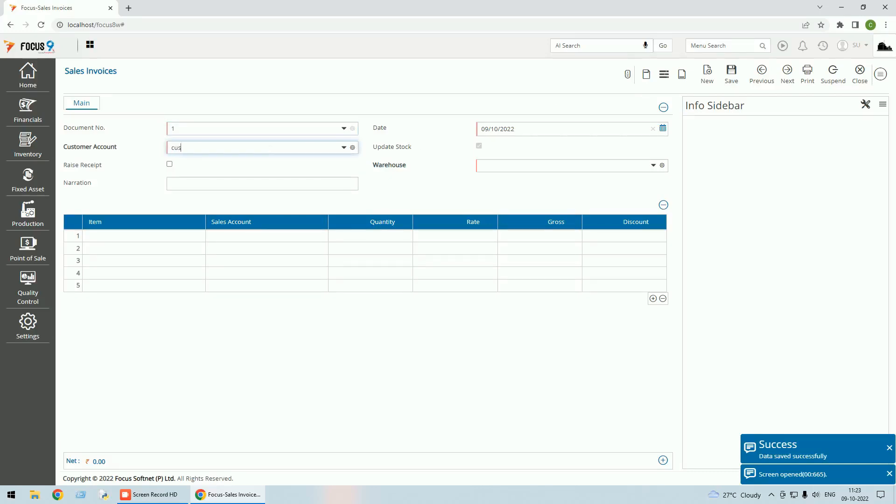
pyautogui.press('Tab')
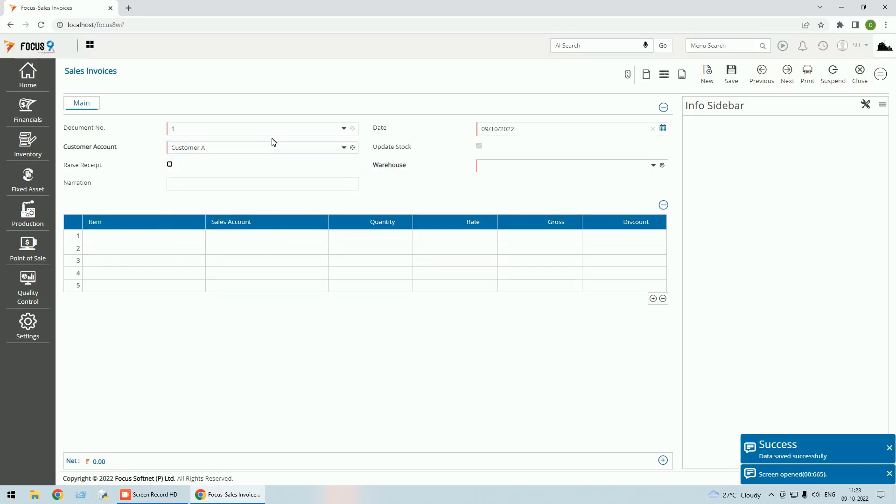
pyautogui.click(653, 166)
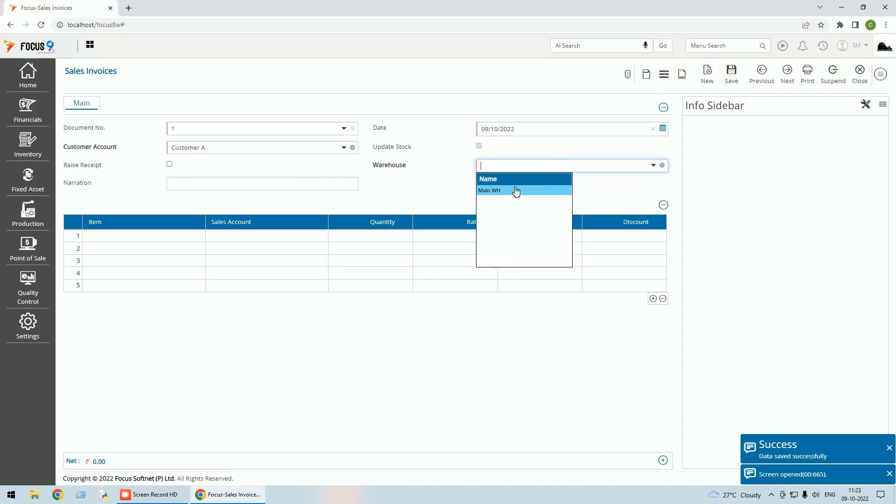
pyautogui.click(514, 189)
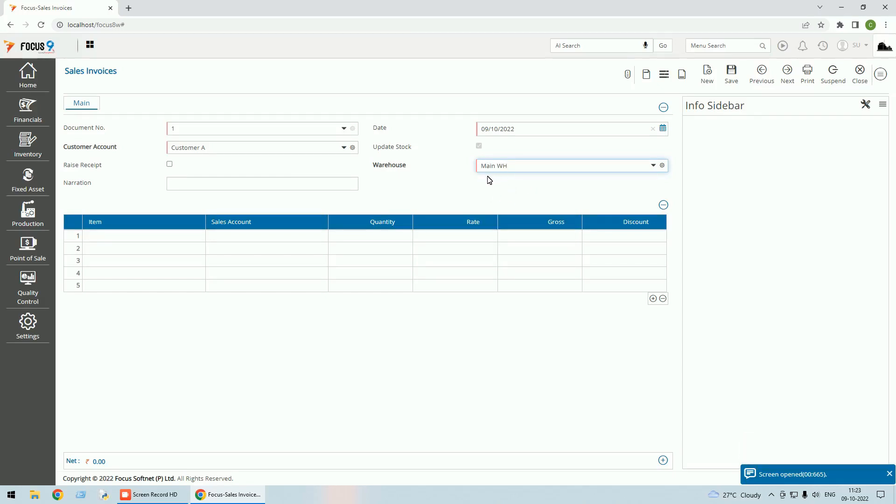
# Add item One Plus 50 Inch LED OP50-01 to the first invoice line, check its sales account, and close the invoice unsaved.
pyautogui.click(174, 236)
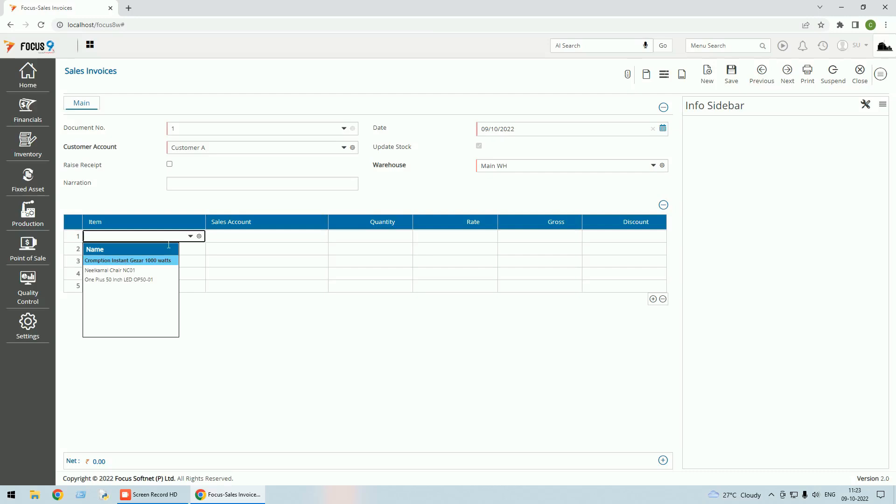
pyautogui.press('Down')
pyautogui.press('Down')
pyautogui.press('Return')
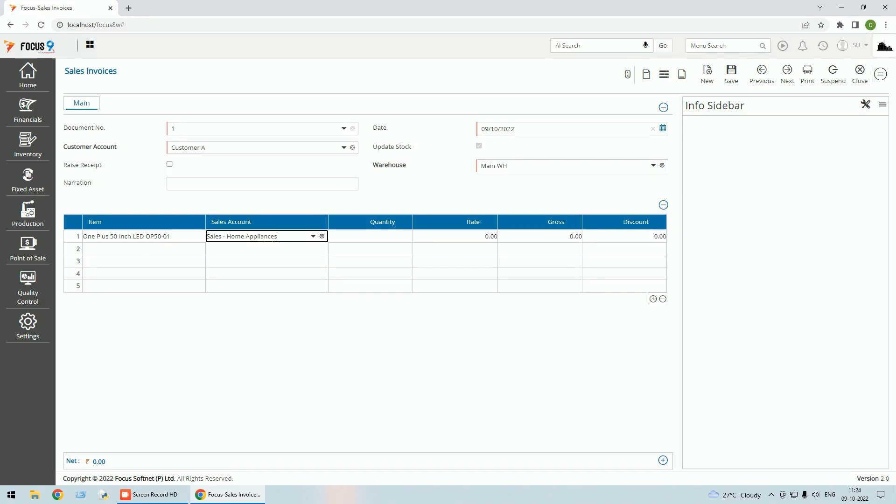
pyautogui.moveTo(278, 237); pyautogui.dragTo(253, 239)
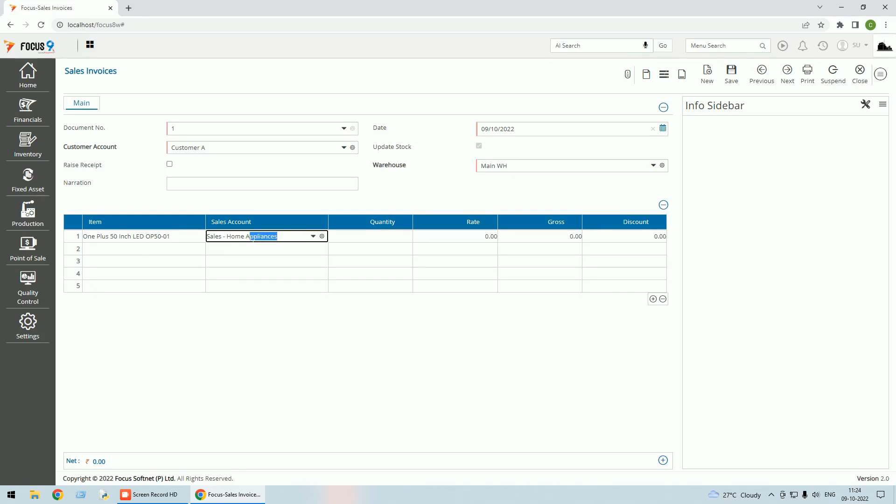
pyautogui.click(860, 73)
pyautogui.click(494, 87)
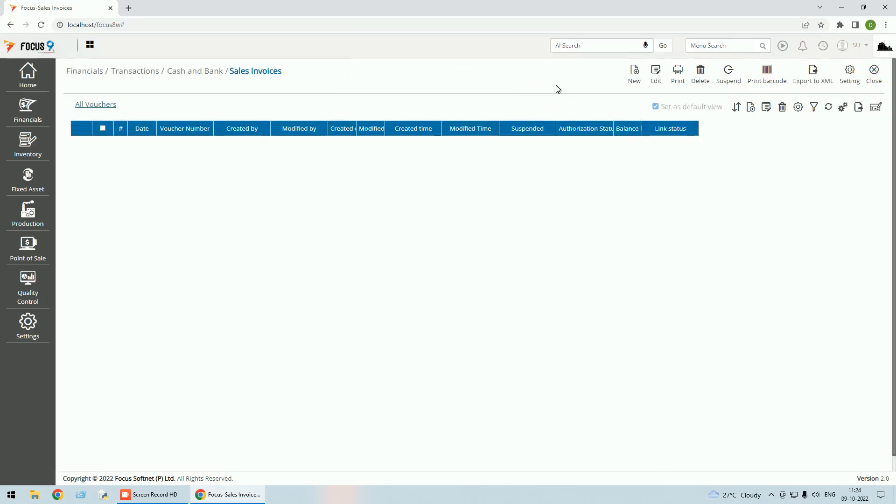
# Open the item master and bring up One Plus 50 Inch LED OP50-01 for editing.
pyautogui.click(17, 80)
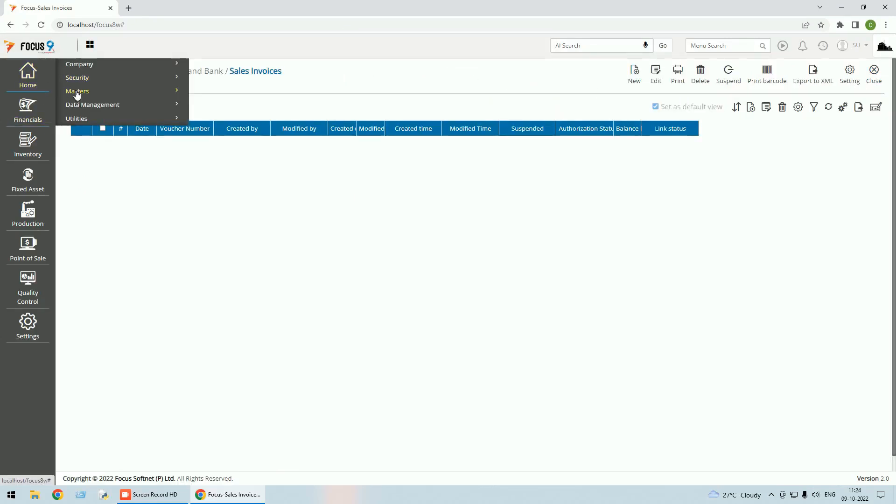
pyautogui.click(84, 93)
pyautogui.click(87, 136)
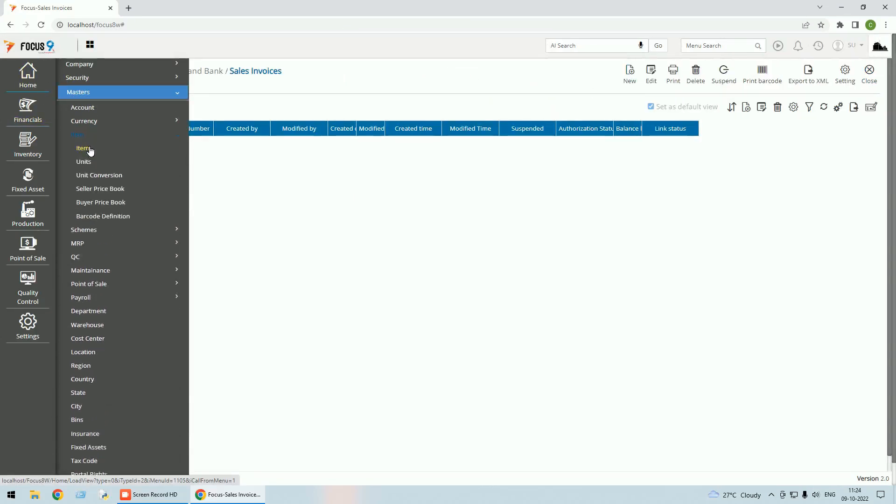
pyautogui.click(87, 149)
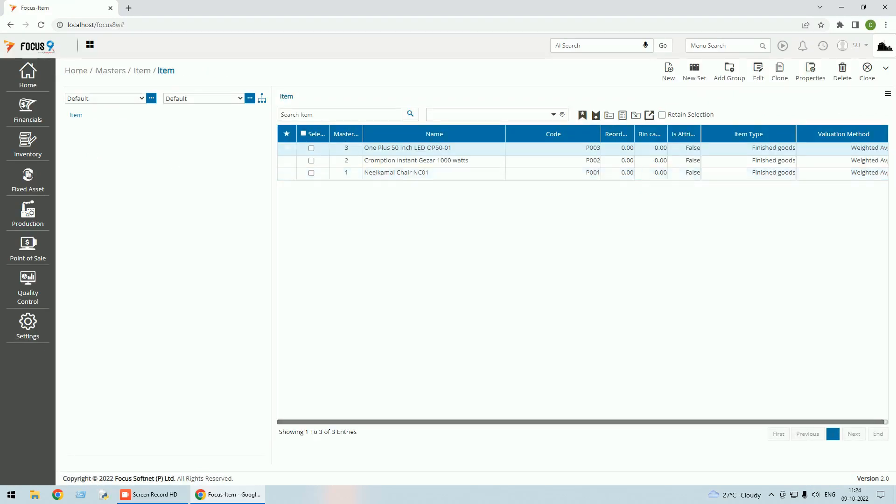
pyautogui.click(760, 77)
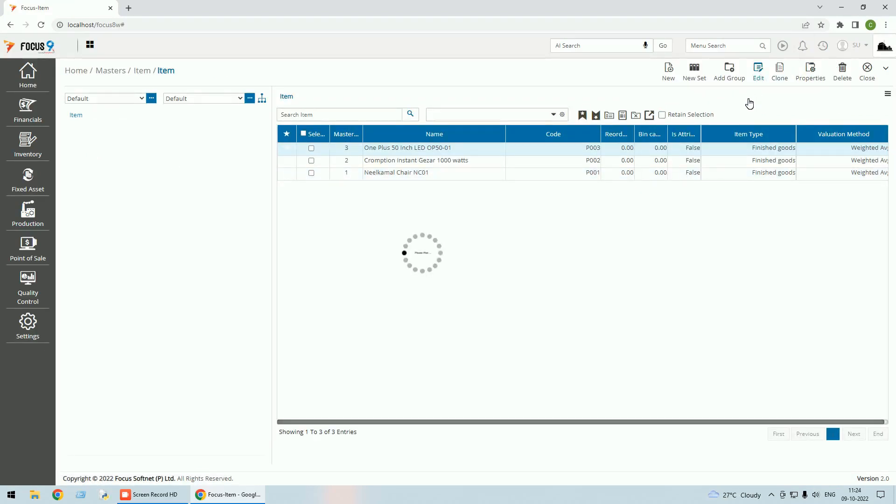
# Set the item's sales account to Sales - Electronics in its other details, save it, and close the item master.
pyautogui.click(468, 122)
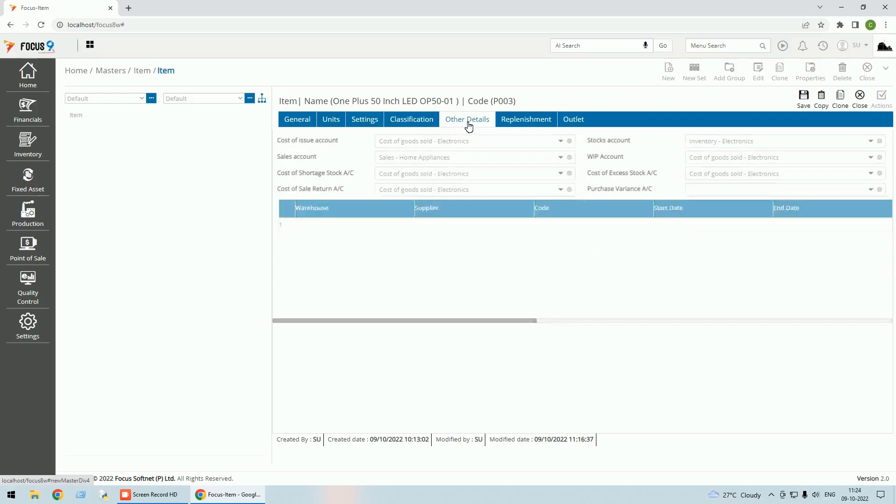
pyautogui.click(561, 158)
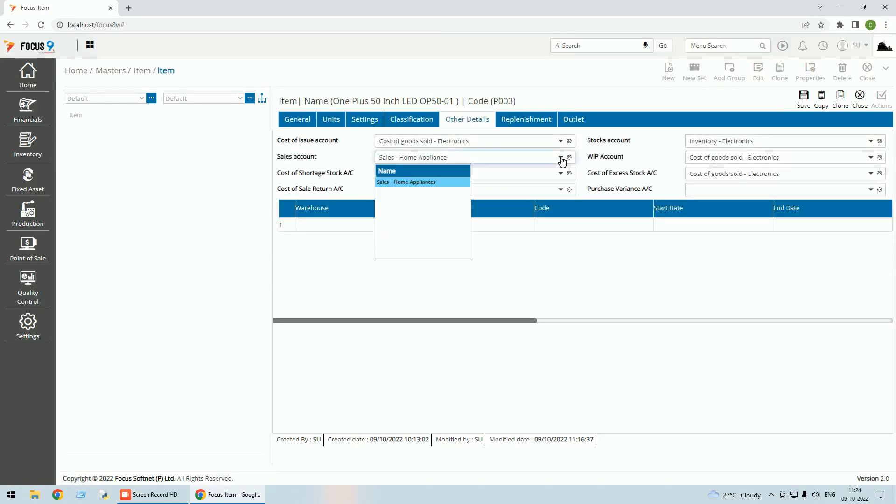
pyautogui.press('BackSpace')
pyautogui.press('BackSpace')
pyautogui.press('BackSpace')
pyautogui.press('BackSpace')
pyautogui.press('BackSpace')
pyautogui.press('BackSpace')
pyautogui.press('BackSpace')
pyautogui.press('BackSpace')
pyautogui.press('BackSpace')
pyautogui.press('BackSpace')
pyautogui.press('BackSpace')
pyautogui.press('BackSpace')
pyautogui.press('BackSpace')
pyautogui.write('e')
pyautogui.press('Return')
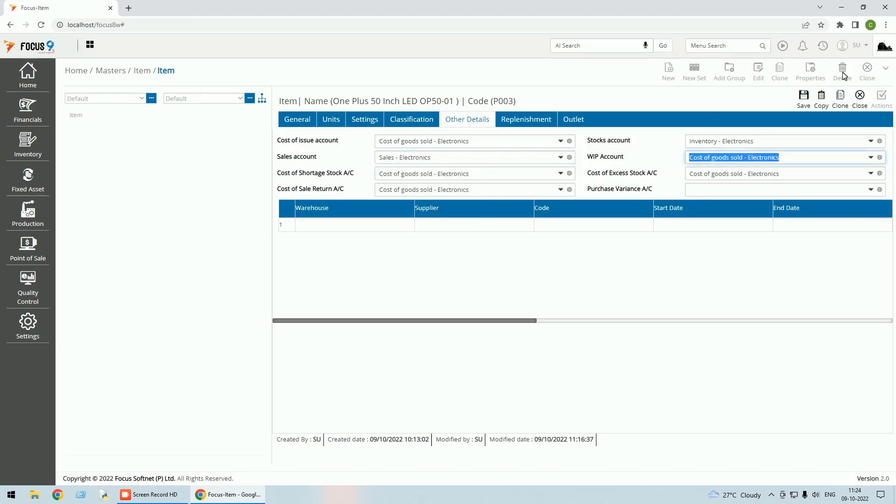
pyautogui.click(809, 100)
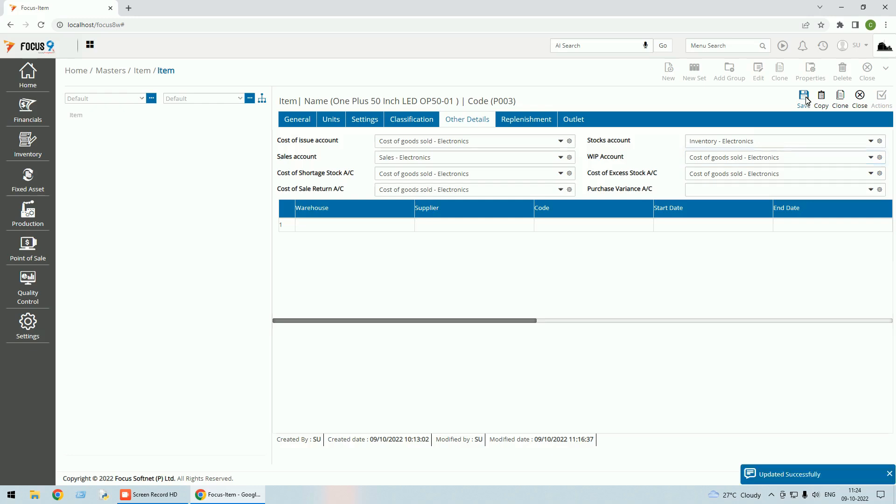
pyautogui.click(868, 68)
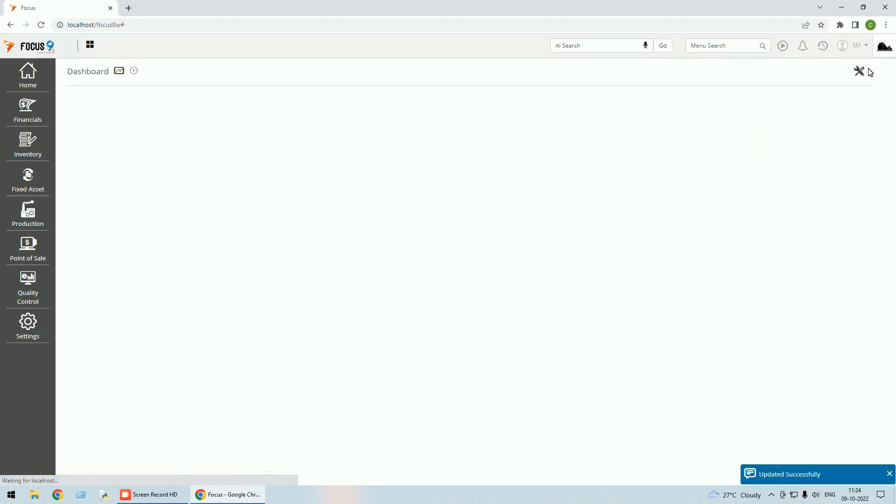
# Start a new sales invoice for Customer A with warehouse Main WH.
pyautogui.click(823, 45)
pyautogui.click(775, 75)
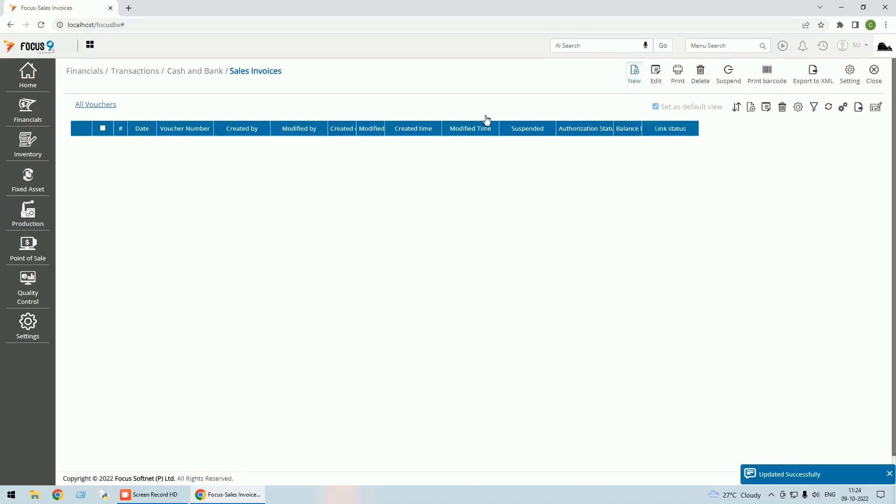
pyautogui.click(220, 148)
pyautogui.write('cus')
pyautogui.press('Return')
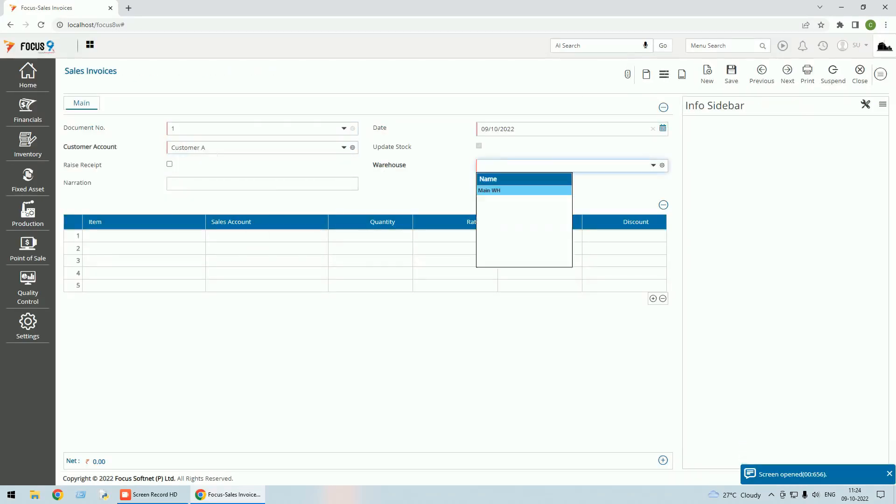
pyautogui.press('Return')
pyautogui.press('Return')
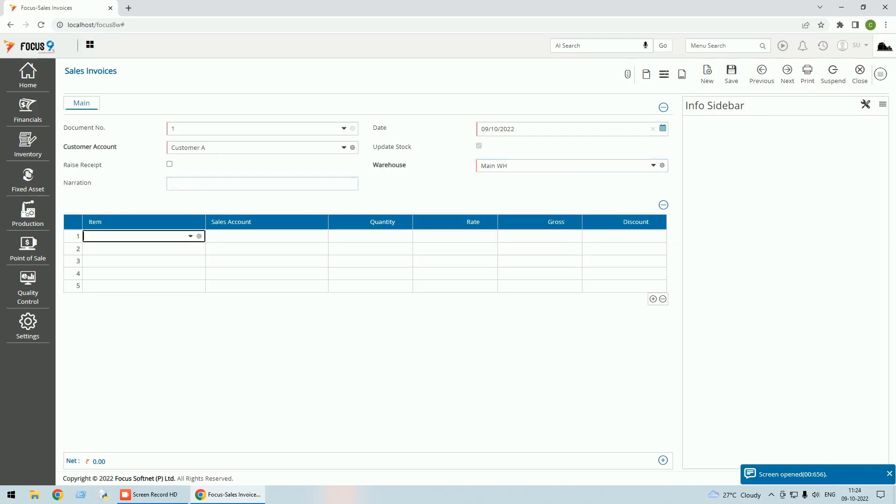
# Enter One Plus 50 Inch LED OP50-01 on the first invoice line with quantity 1 and rate 60,000.
pyautogui.press('Down')
pyautogui.press('Down')
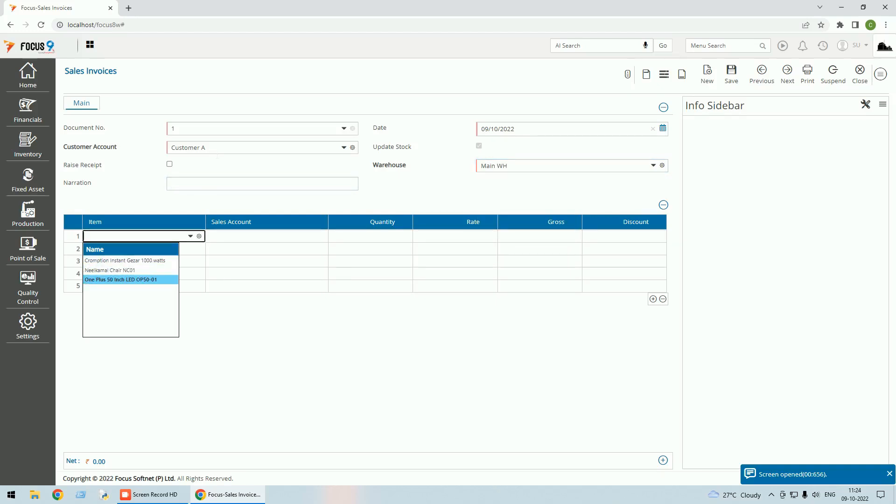
pyautogui.press('Return')
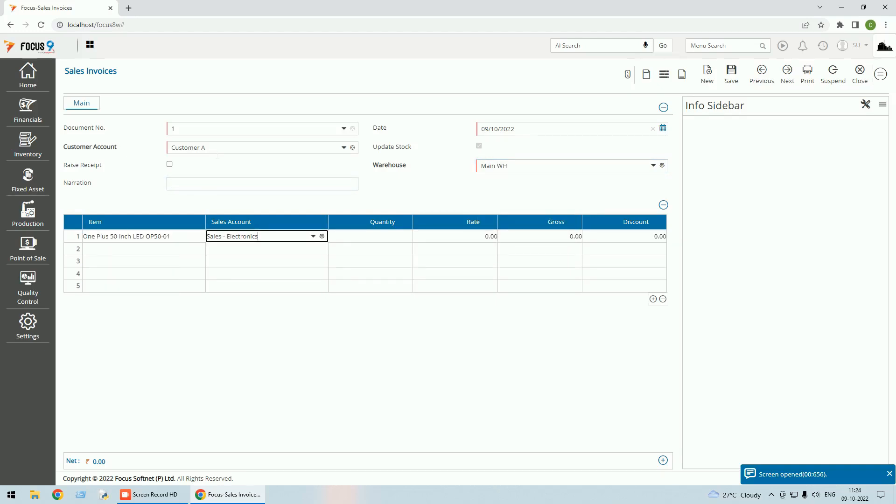
pyautogui.press('Return')
pyautogui.write('1')
pyautogui.press('Return')
pyautogui.write('60000')
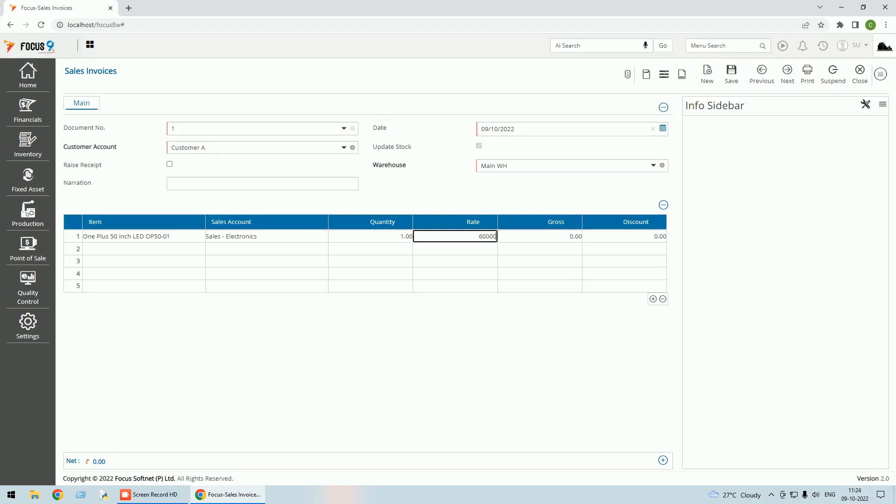
pyautogui.press('Return')
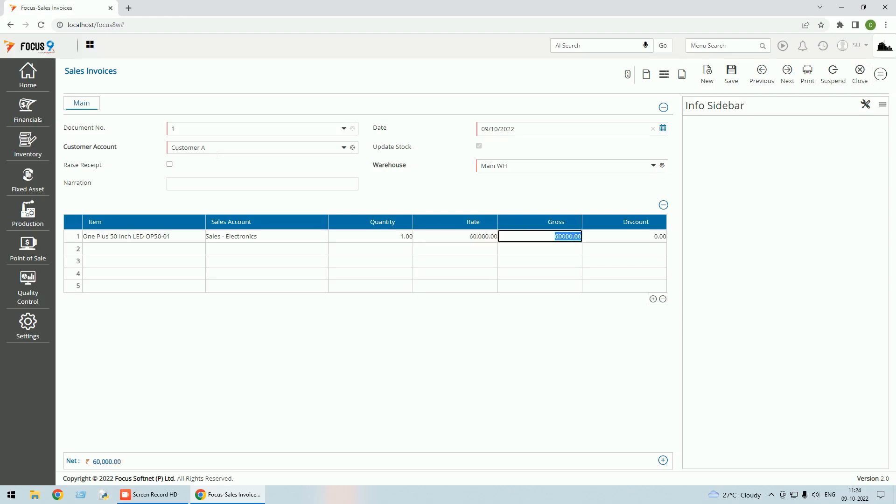
# Enter Cromption Instant Gezar 1000 watts on the second invoice line with quantity 1 and rate 6,000.
pyautogui.click(150, 253)
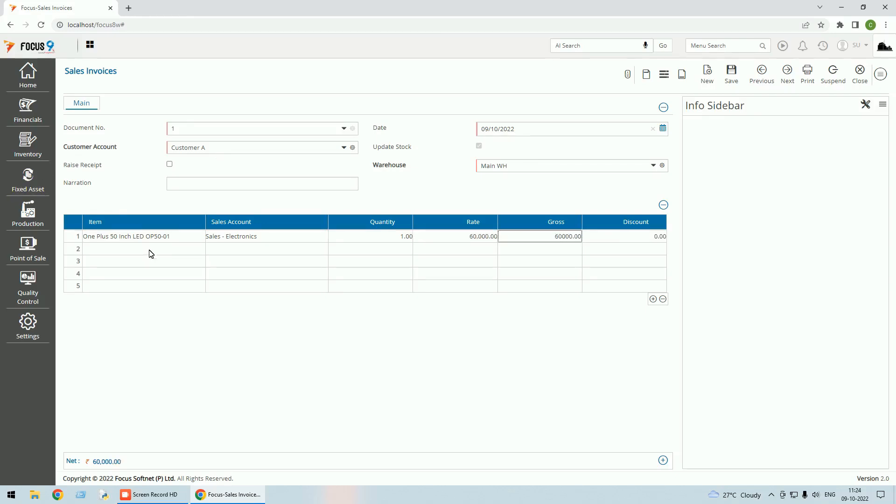
pyautogui.click(190, 248)
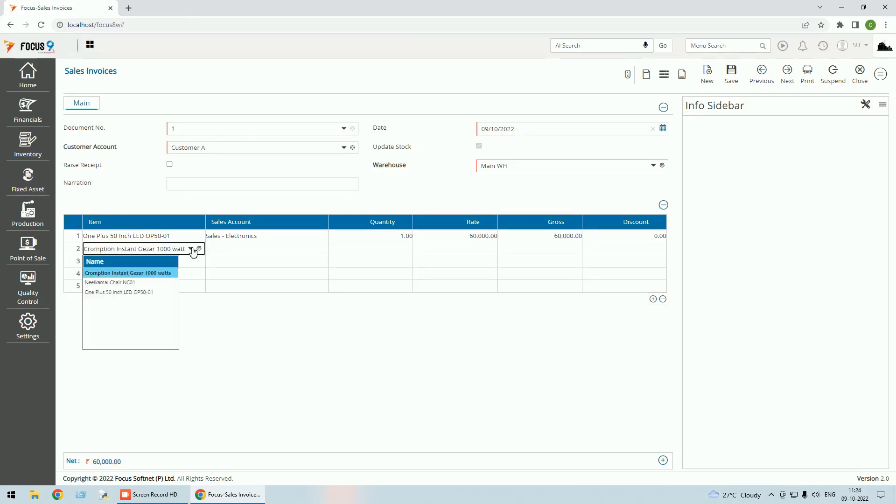
pyautogui.click(140, 275)
pyautogui.click(286, 253)
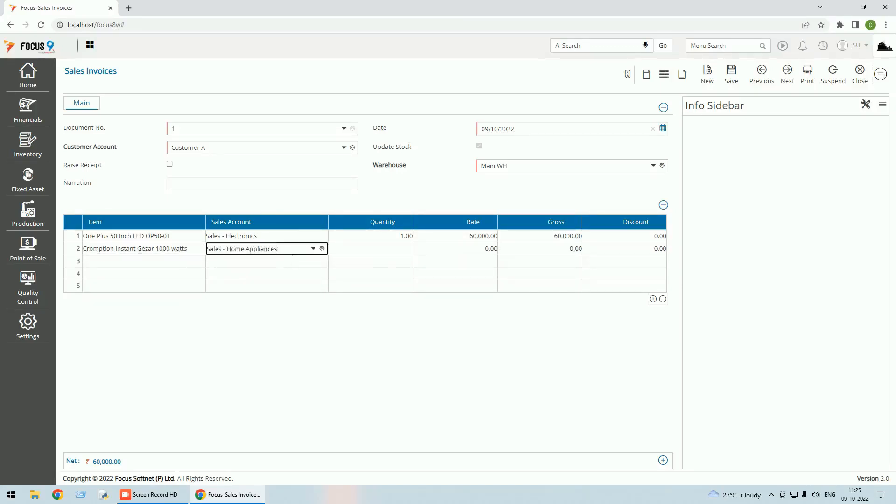
pyautogui.click(352, 249)
pyautogui.write('1')
pyautogui.press('Tab')
pyautogui.write('6')
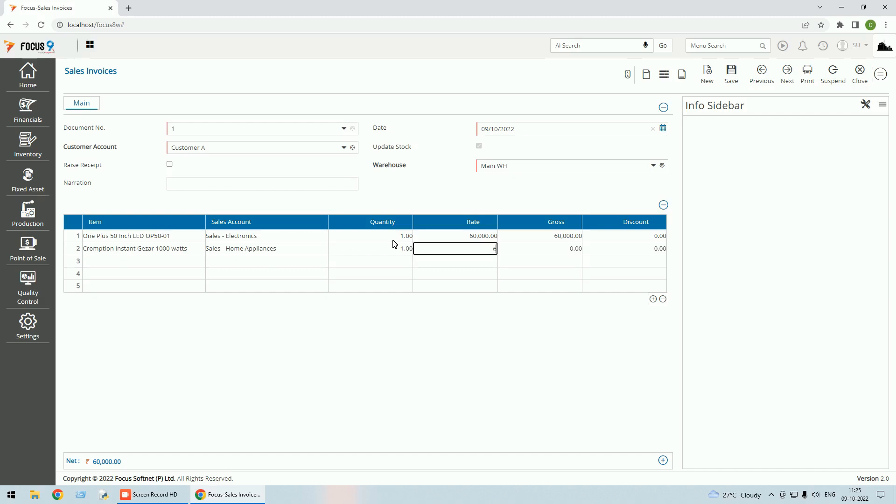
pyautogui.write('000')
pyautogui.press('Tab')
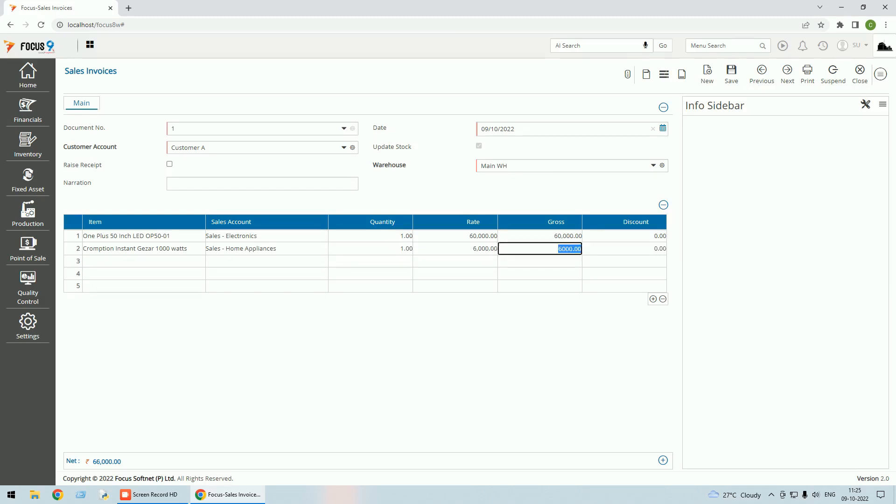
pyautogui.press('Tab')
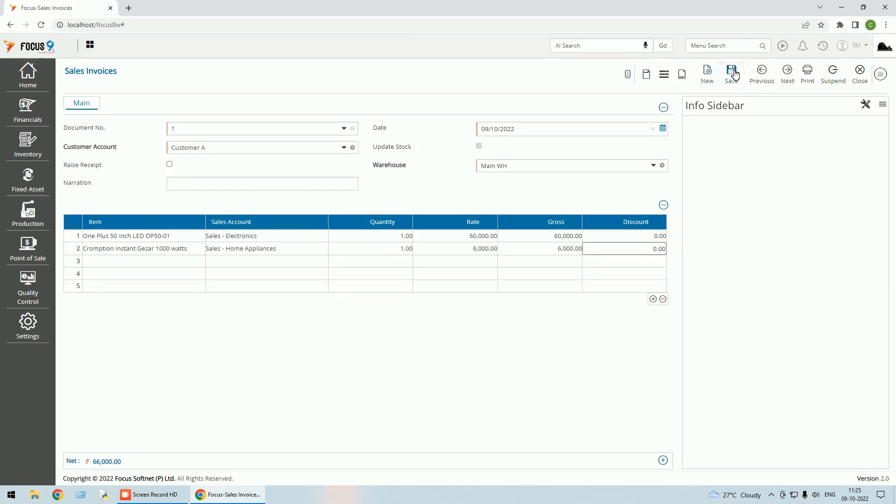
# Save the sales invoice, picking the amount to be adjusted in its bill reference.
pyautogui.click(732, 73)
pyautogui.click(818, 80)
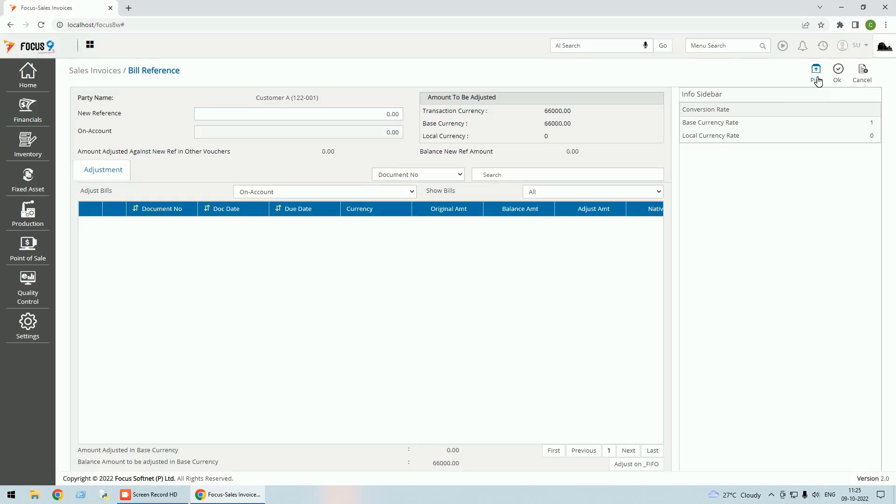
pyautogui.click(840, 75)
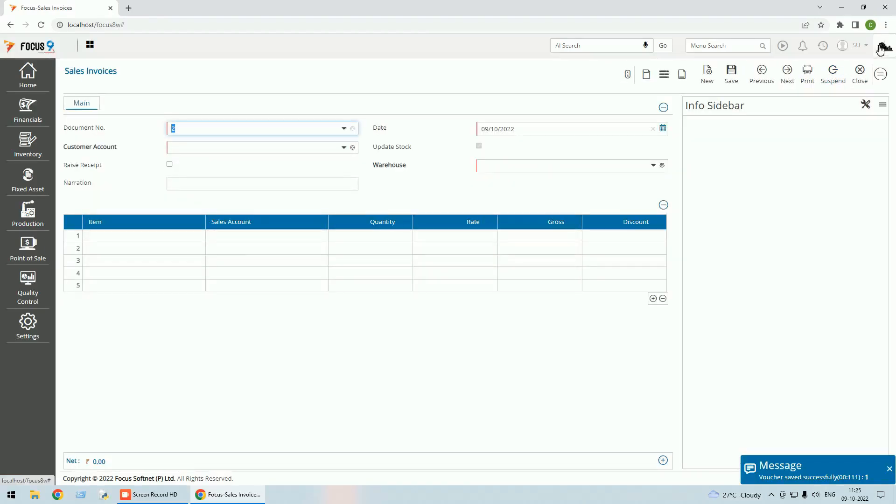
# Reopen the saved invoice, examine its posting details for sales, inventory and cost of goods sold, and close Sales Invoices.
pyautogui.click(762, 73)
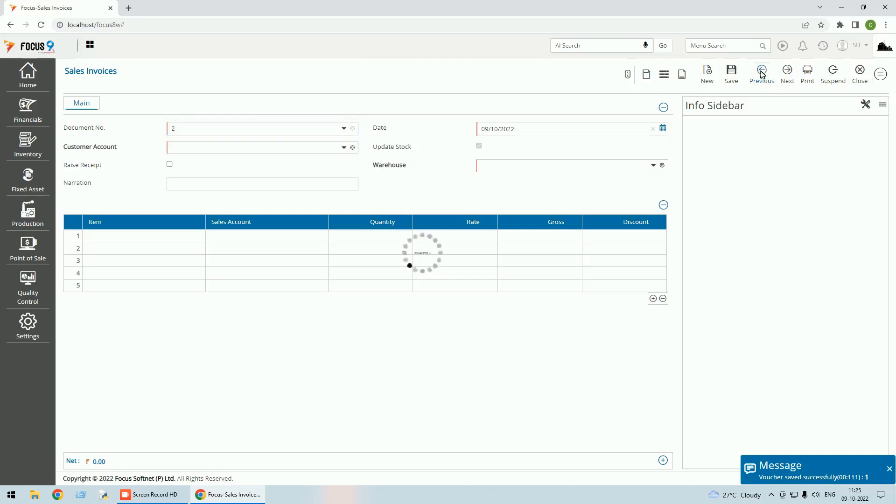
pyautogui.click(885, 77)
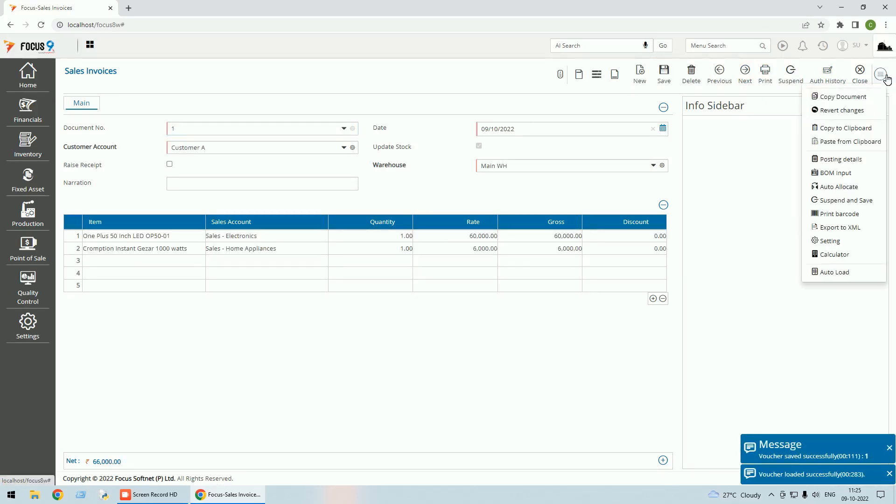
pyautogui.click(855, 162)
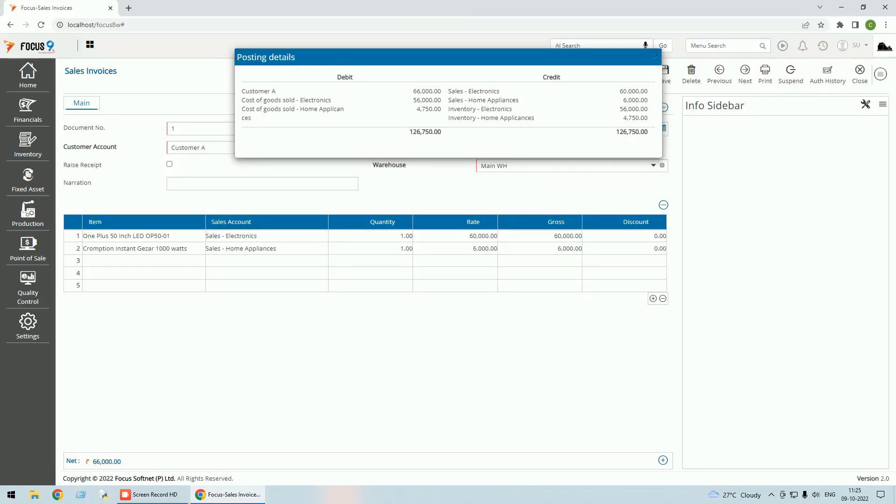
pyautogui.moveTo(620, 91); pyautogui.dragTo(649, 90)
pyautogui.moveTo(417, 100); pyautogui.dragTo(441, 100)
pyautogui.click(417, 100)
pyautogui.moveTo(417, 109); pyautogui.dragTo(434, 109)
pyautogui.click(759, 146)
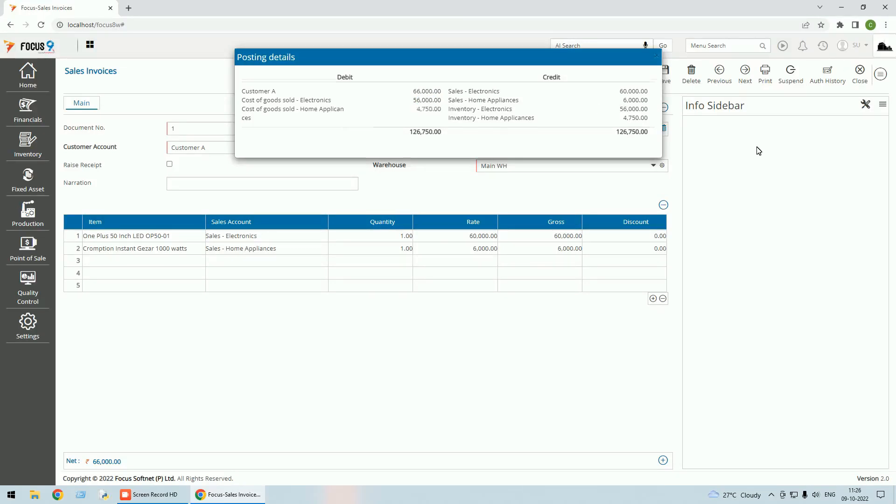
pyautogui.click(860, 73)
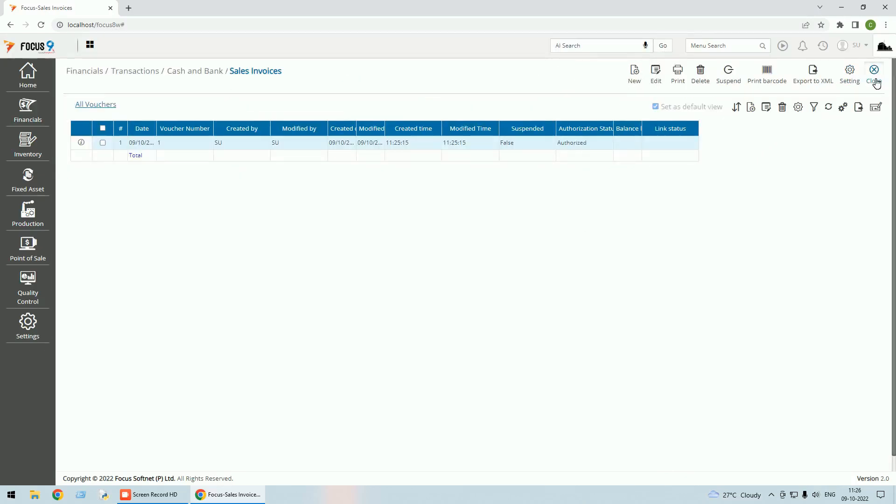
pyautogui.click(878, 80)
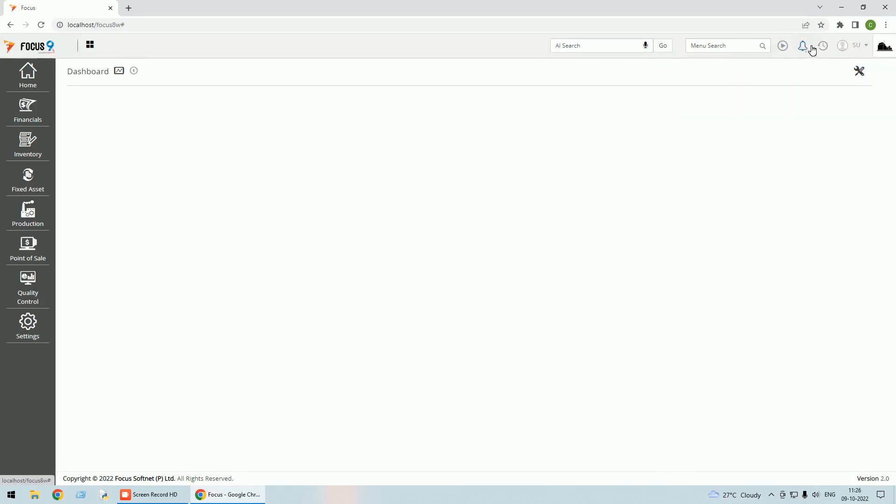
# Generate the plain Profit and Loss report as on 09/10/2022.
pyautogui.click(737, 46)
pyautogui.write('prof')
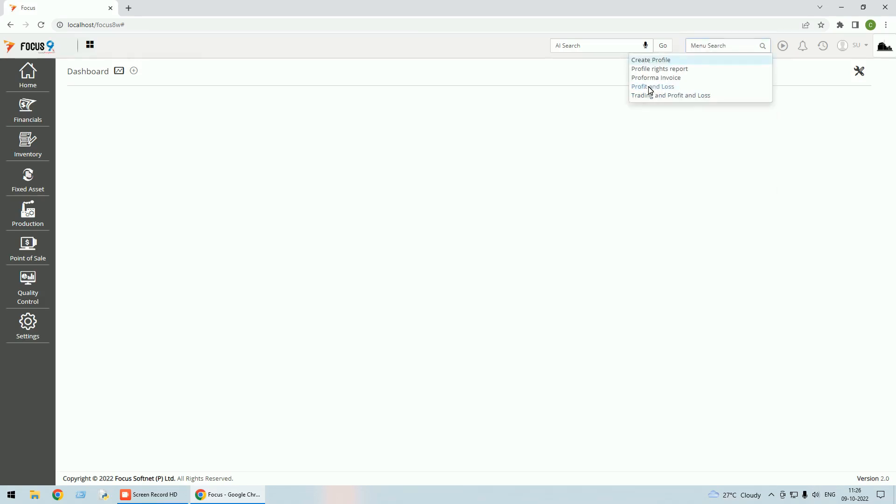
pyautogui.click(653, 88)
pyautogui.click(386, 108)
pyautogui.click(286, 123)
pyautogui.click(861, 69)
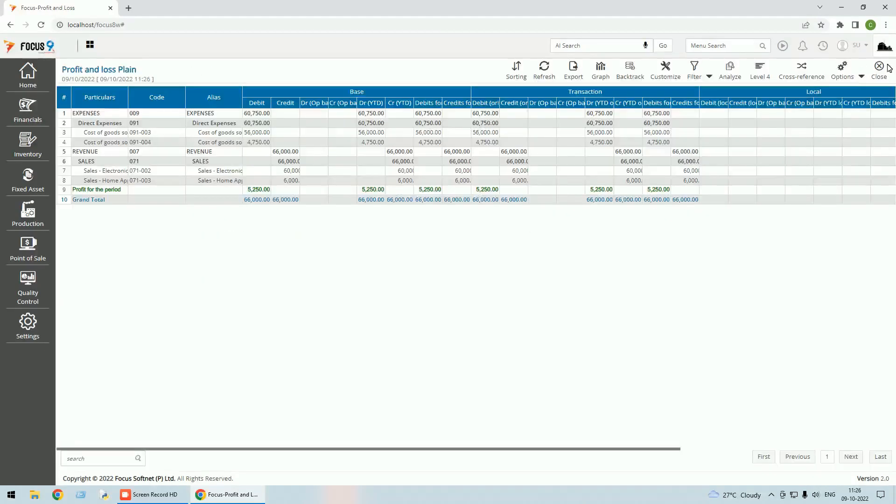
# Fit the report columns to their contents, review the cost of goods sold and sales accounts, and close Profit and Loss.
pyautogui.click(862, 76)
pyautogui.click(848, 91)
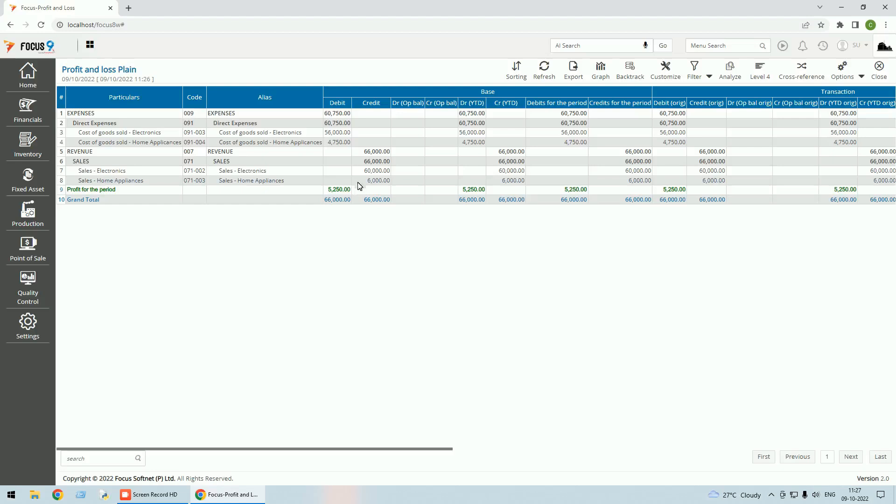
pyautogui.click(881, 73)
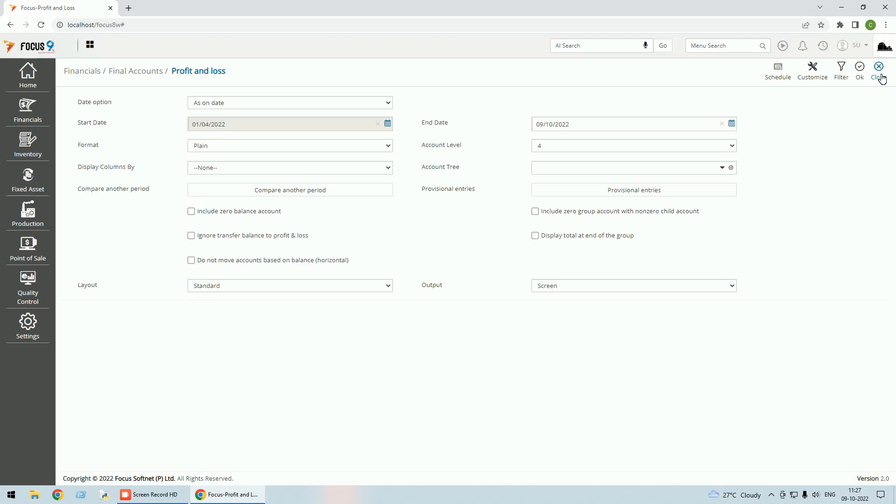
pyautogui.click(878, 75)
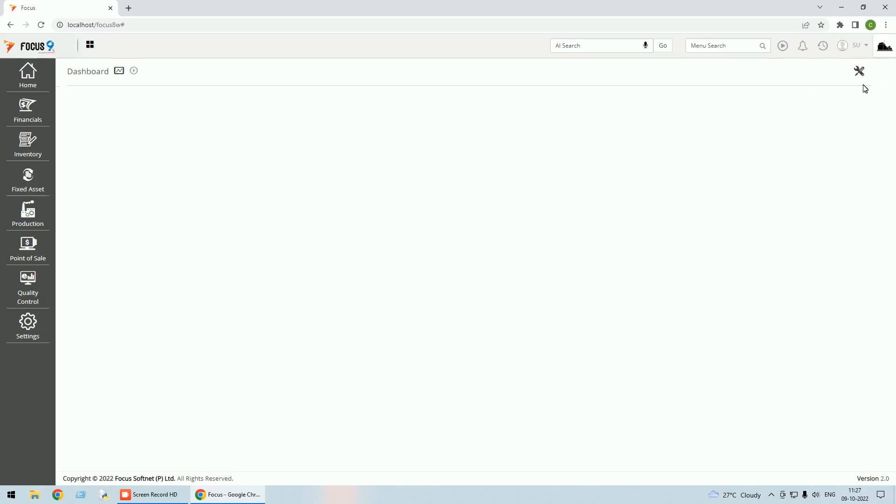